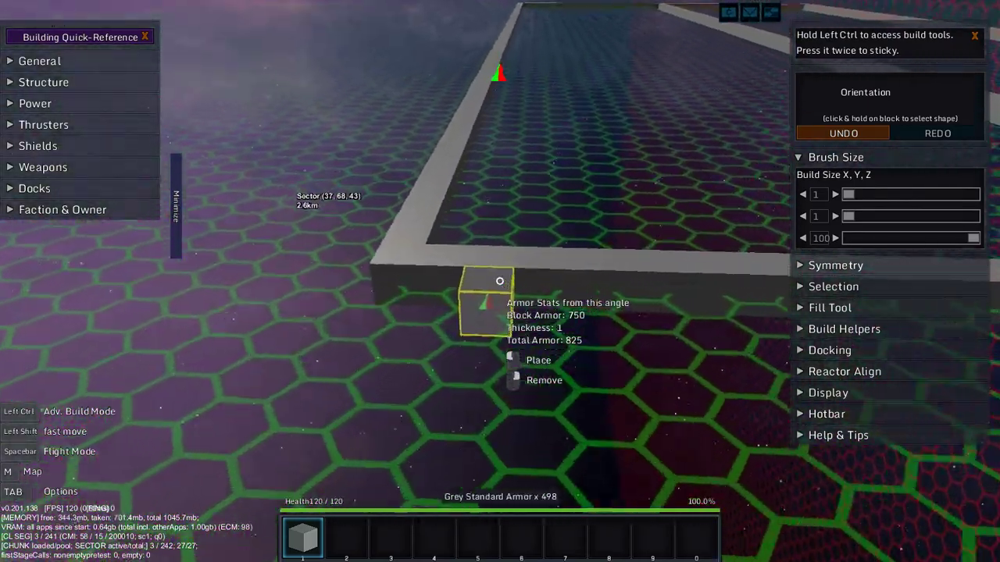
Extend the grey armor wall and add stepped armor blocks out from the frame's front corner
click(500, 281)
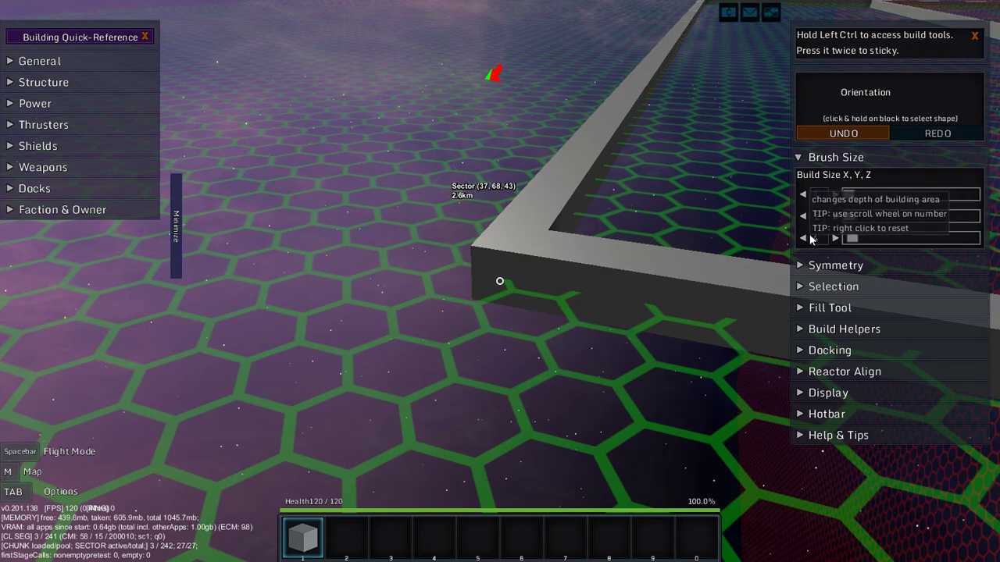
click(500, 282)
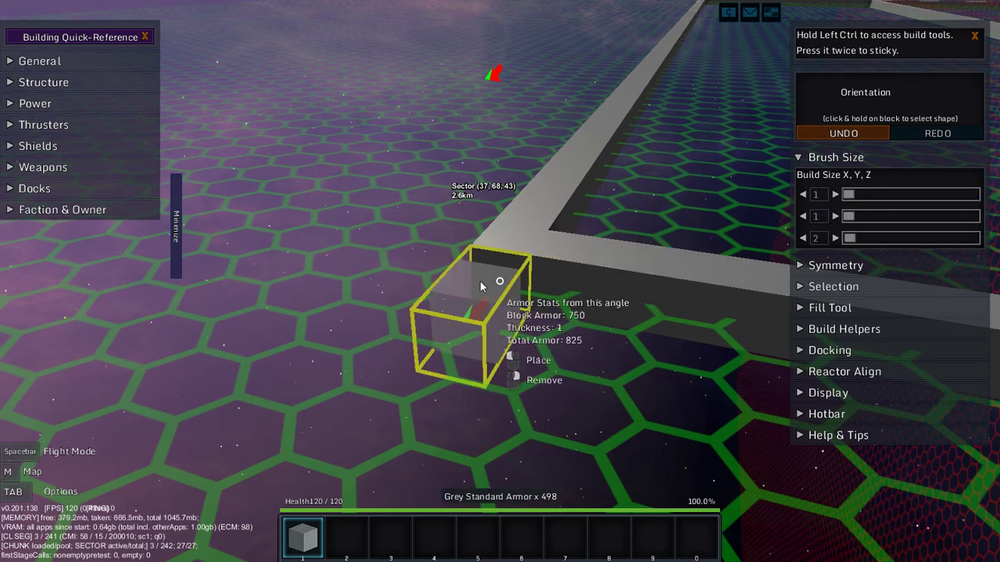
click(491, 336)
click(491, 343)
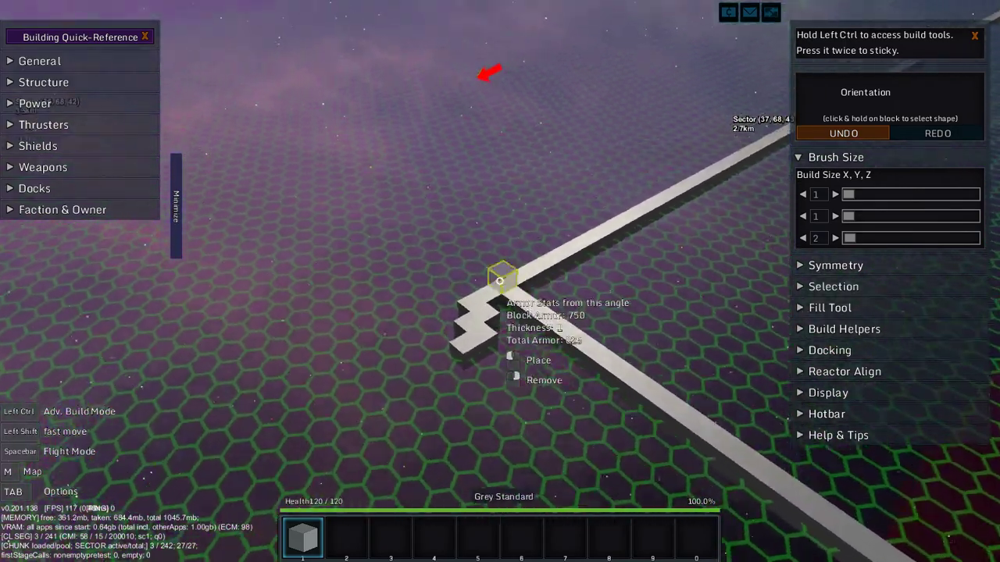
key(s)
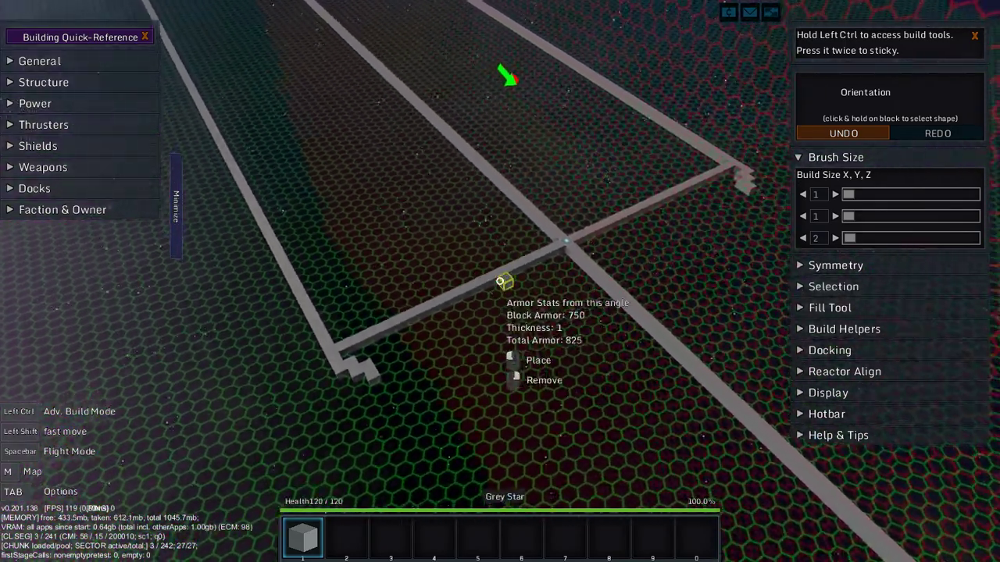
key(w)
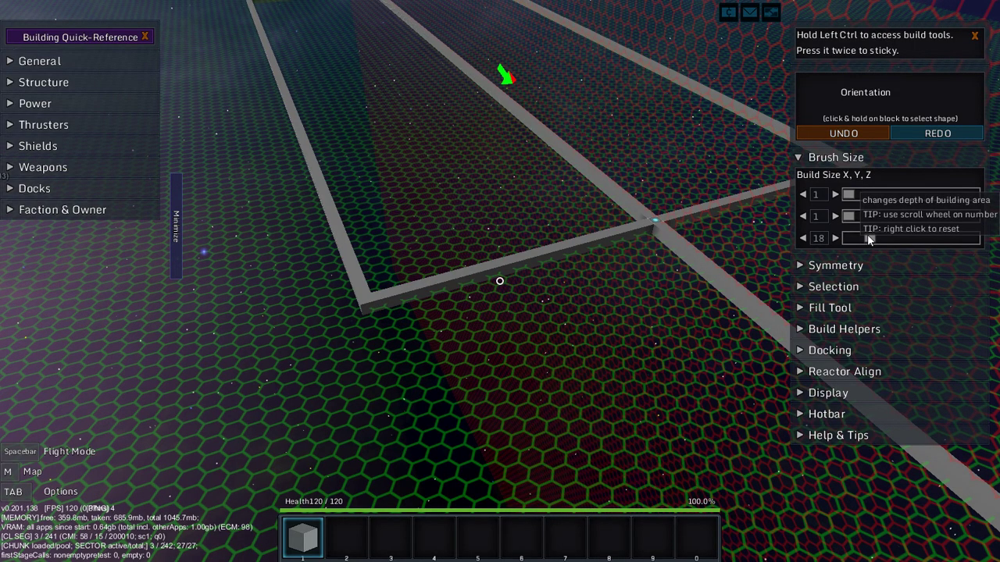
scroll(865, 235, up, 4)
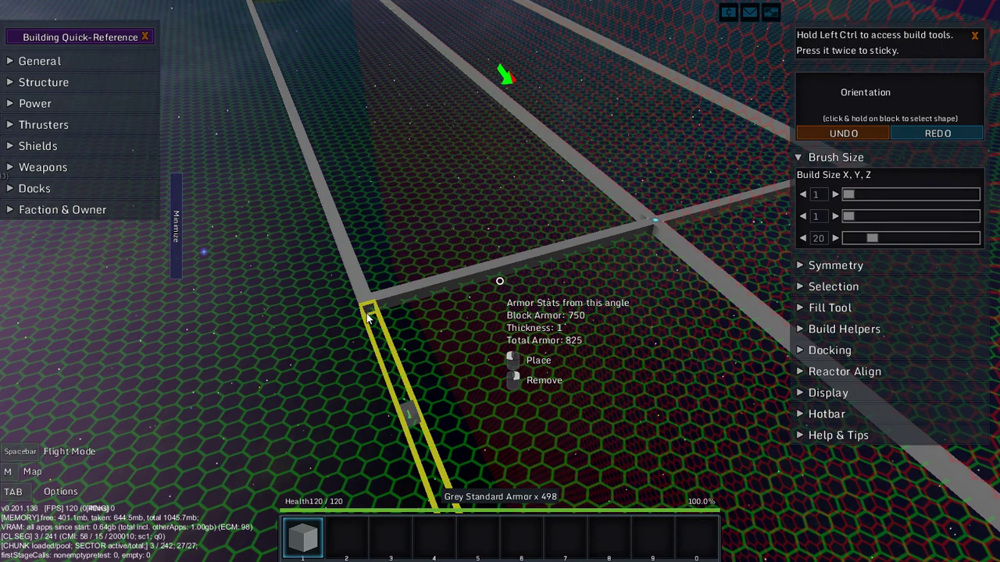
scroll(850, 243, down, 5)
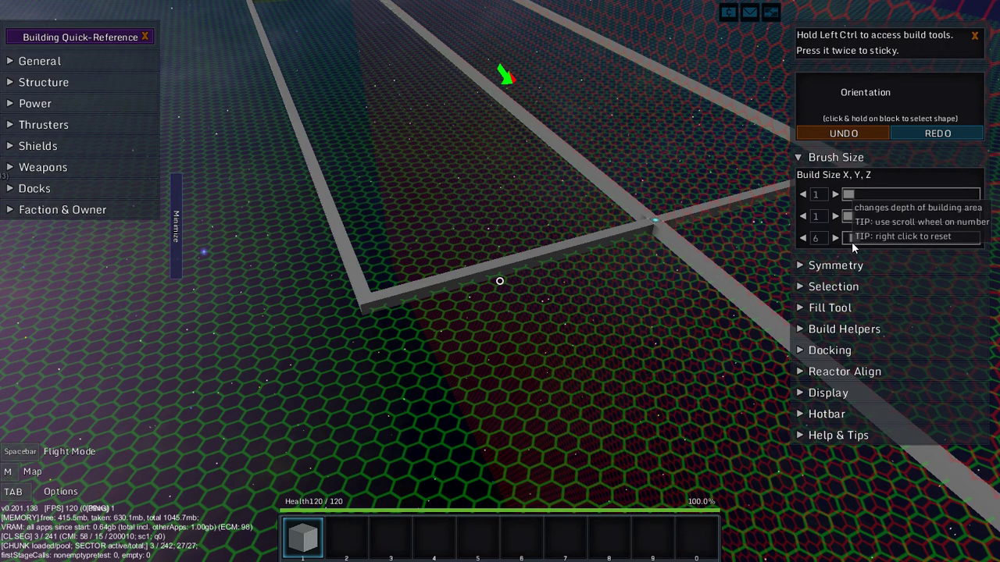
scroll(837, 239, up, 1)
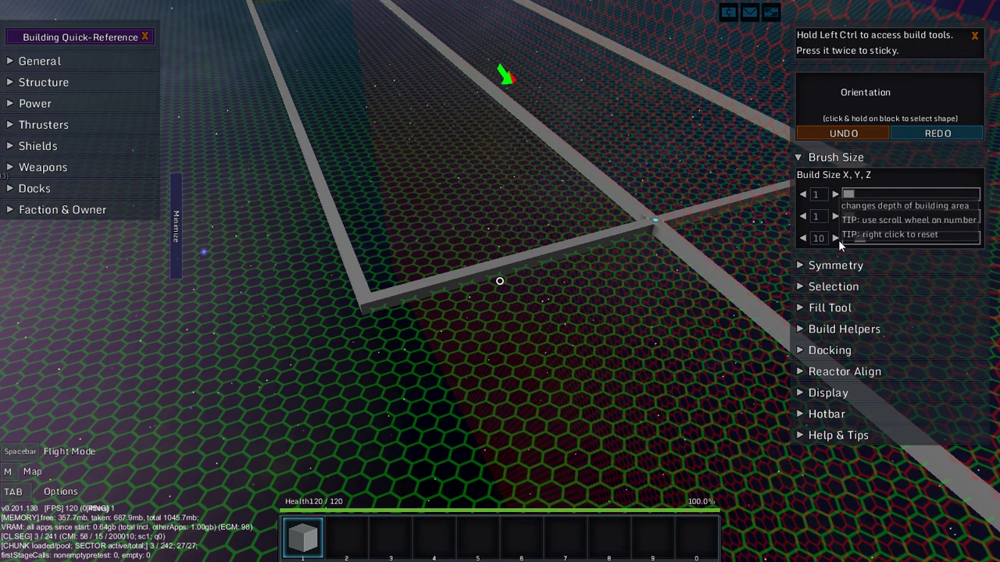
Place a nine-block armor beam at the corner, then an offset eight-block beam along the diagonal
key(ctrl)
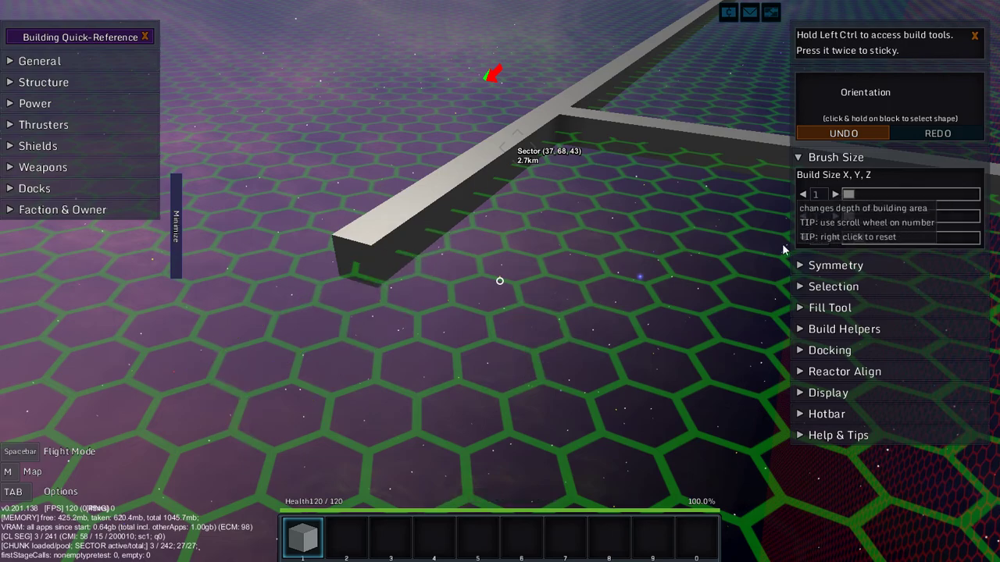
click(383, 277)
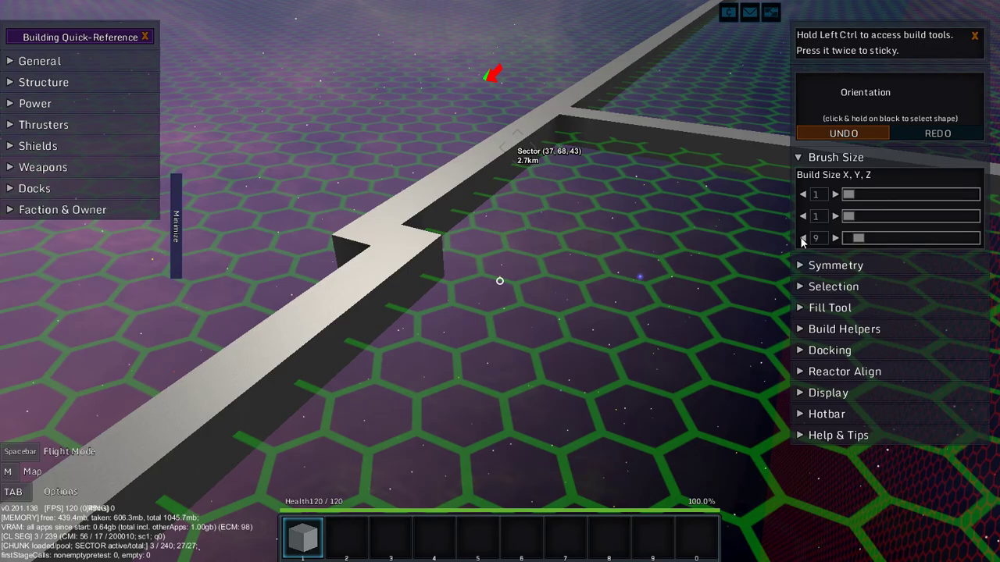
key(w)
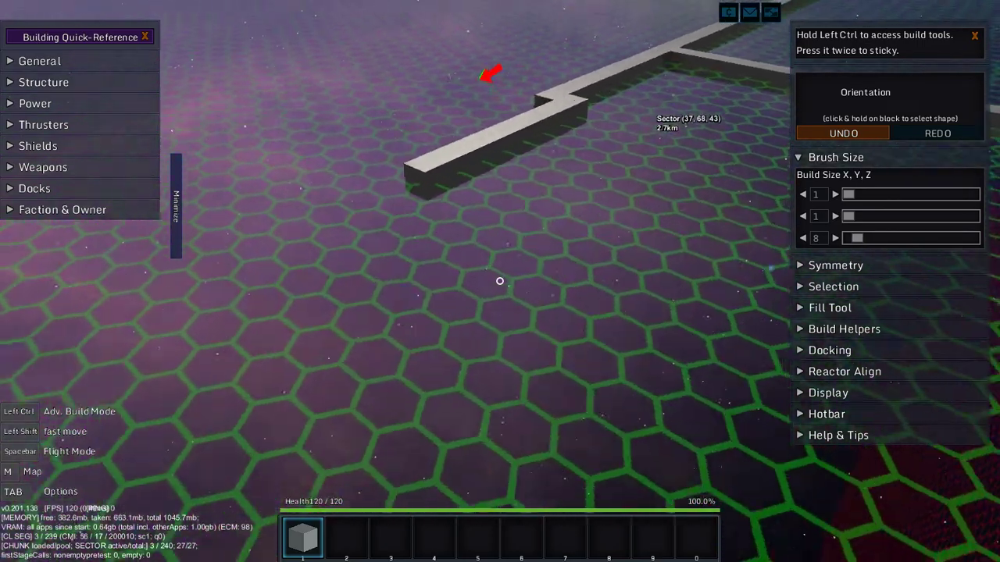
key(ctrl)
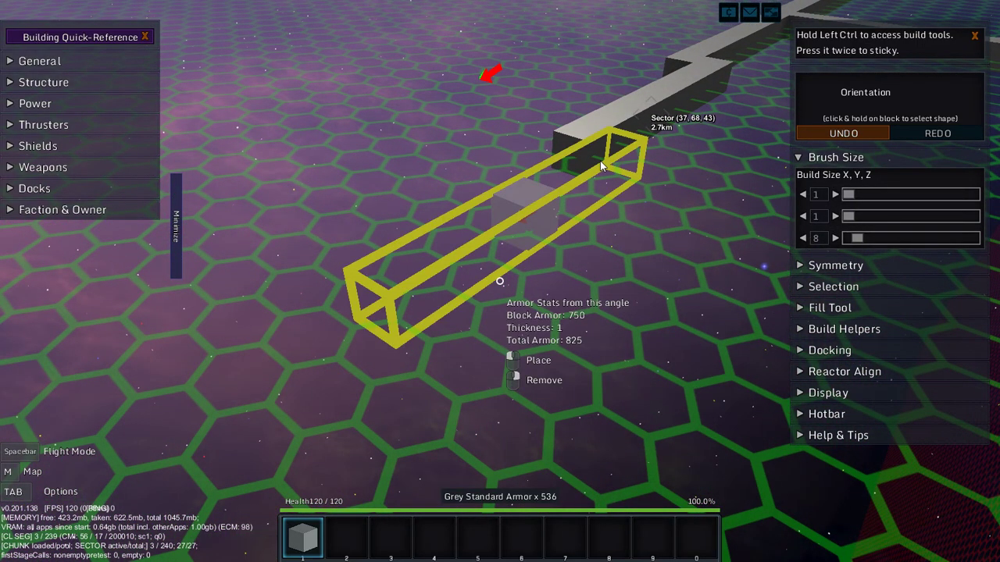
click(600, 161)
key(w)
key(s)
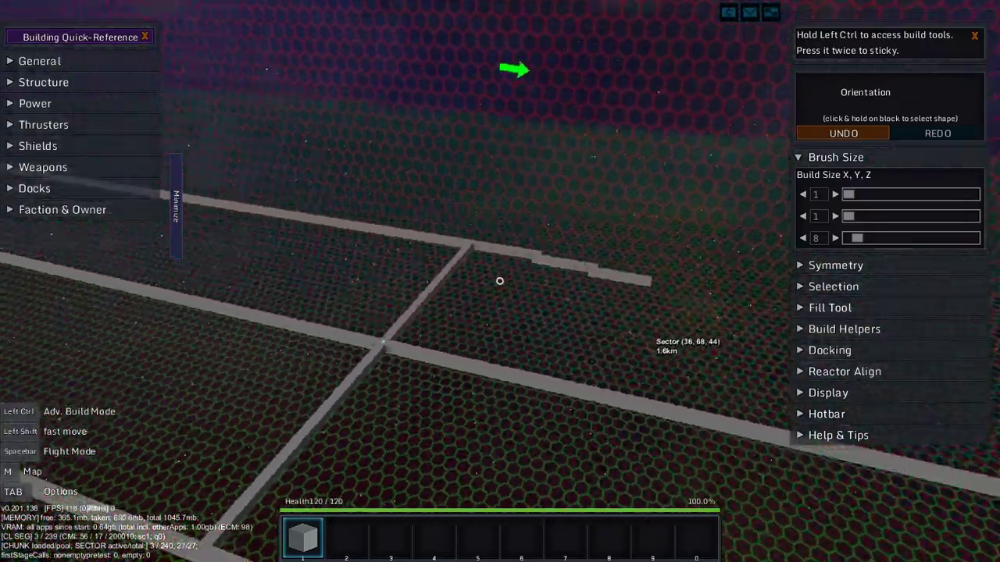
key(w)
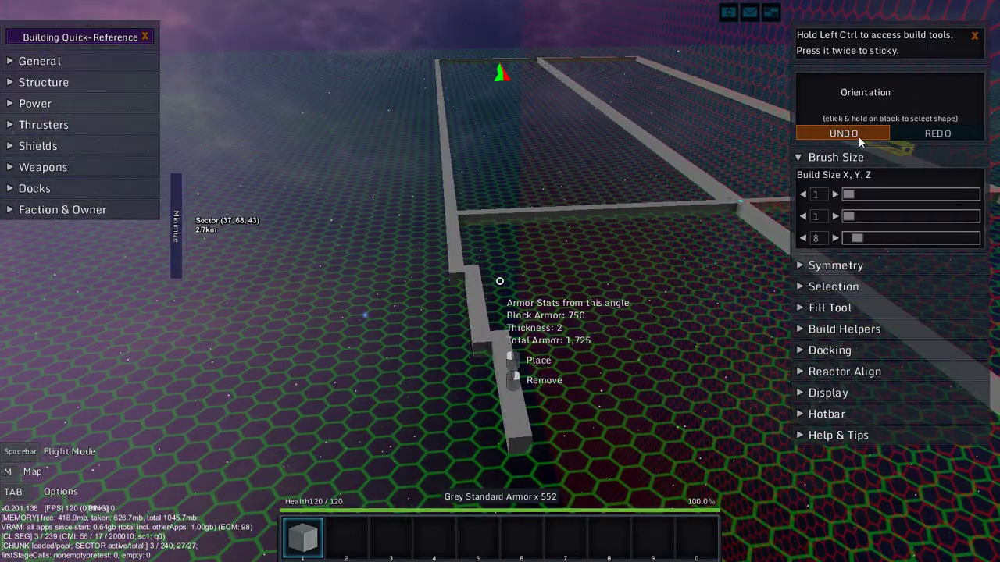
Undo the last placed beam and reduce the build depth to 2
click(858, 136)
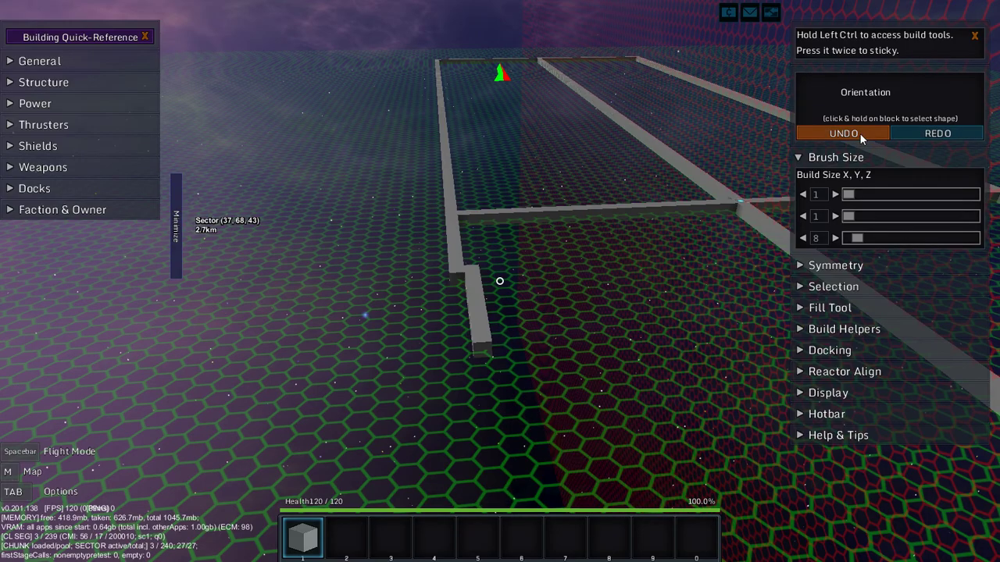
click(804, 237)
click(803, 238)
click(804, 238)
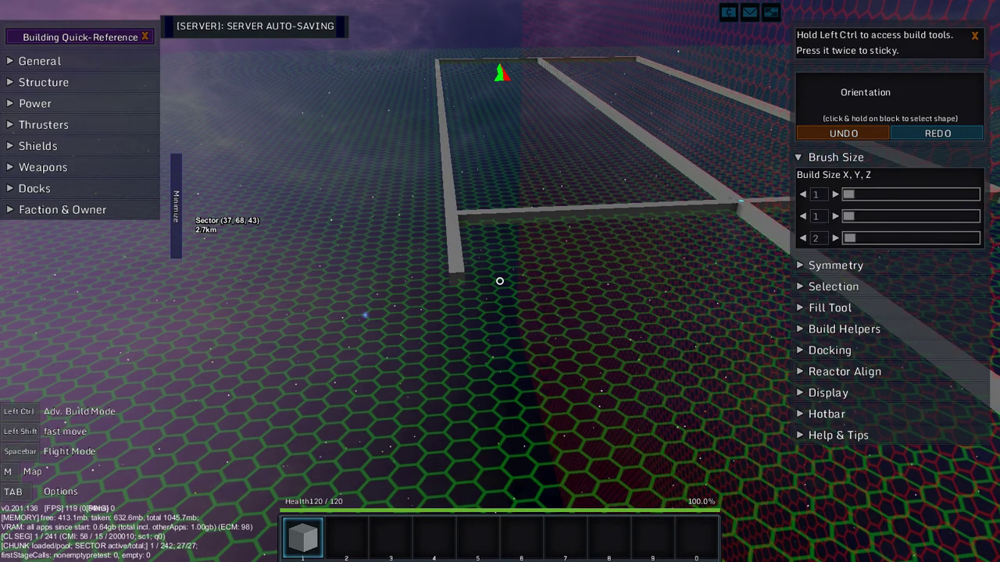
Carve the beam end into a stepped zigzag by removing armor blocks
key(w)
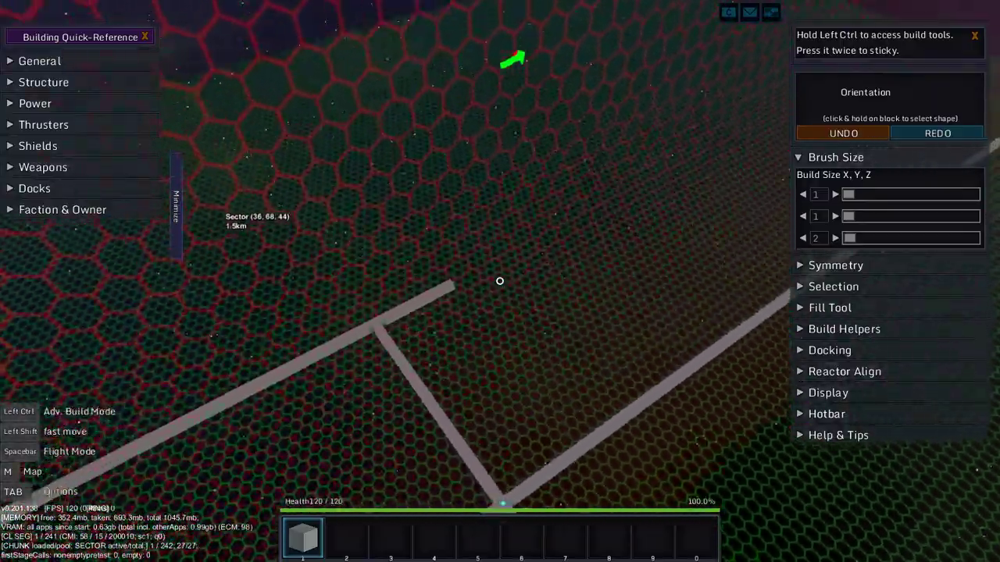
key(w)
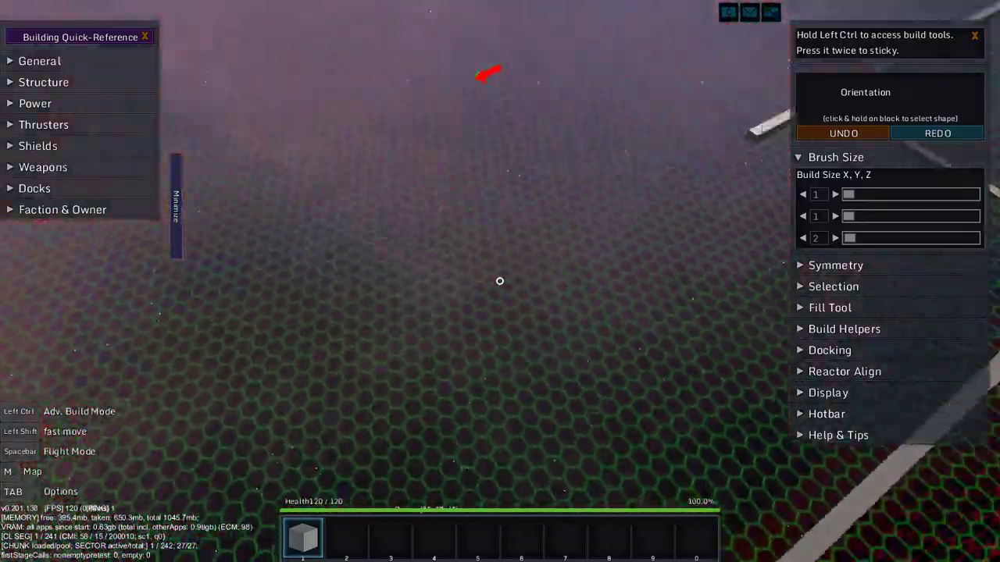
key(w)
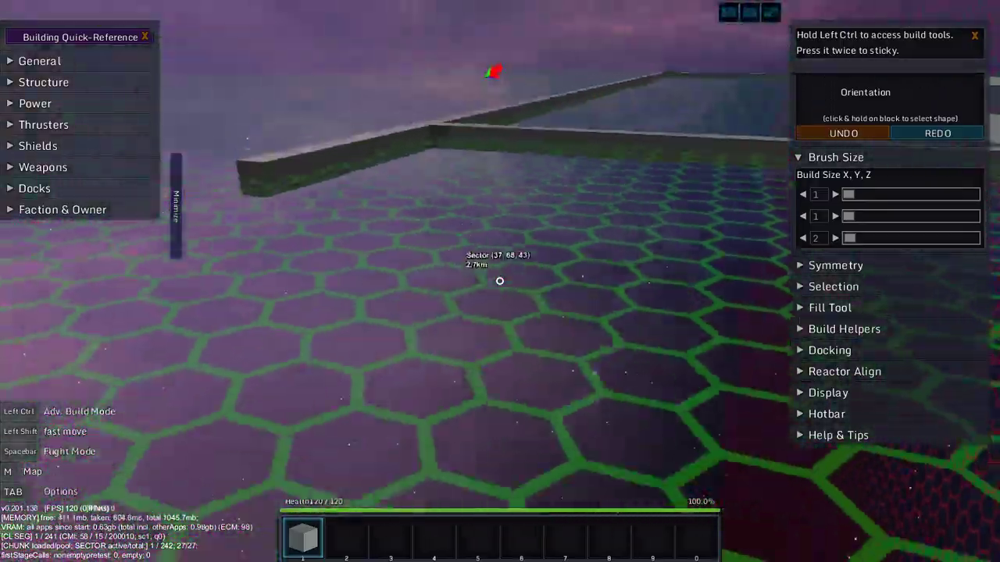
key(w)
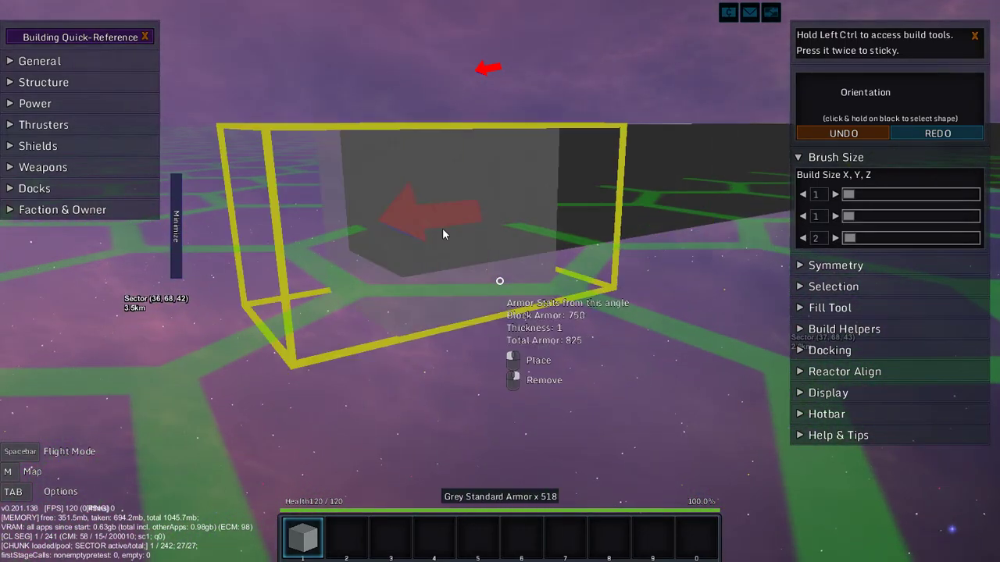
right_click(442, 233)
key(s)
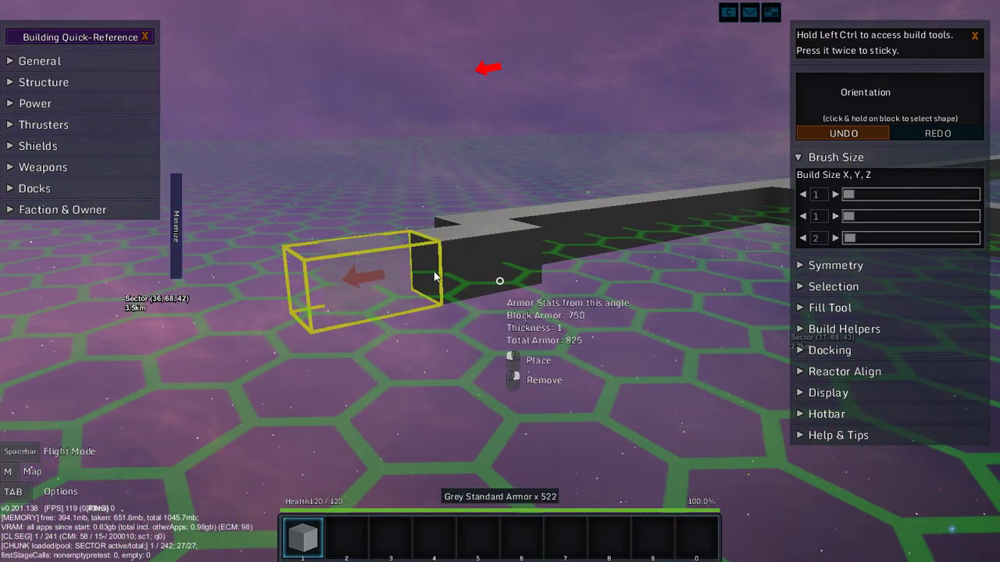
right_click(435, 277)
right_click(436, 303)
right_click(432, 340)
right_click(389, 394)
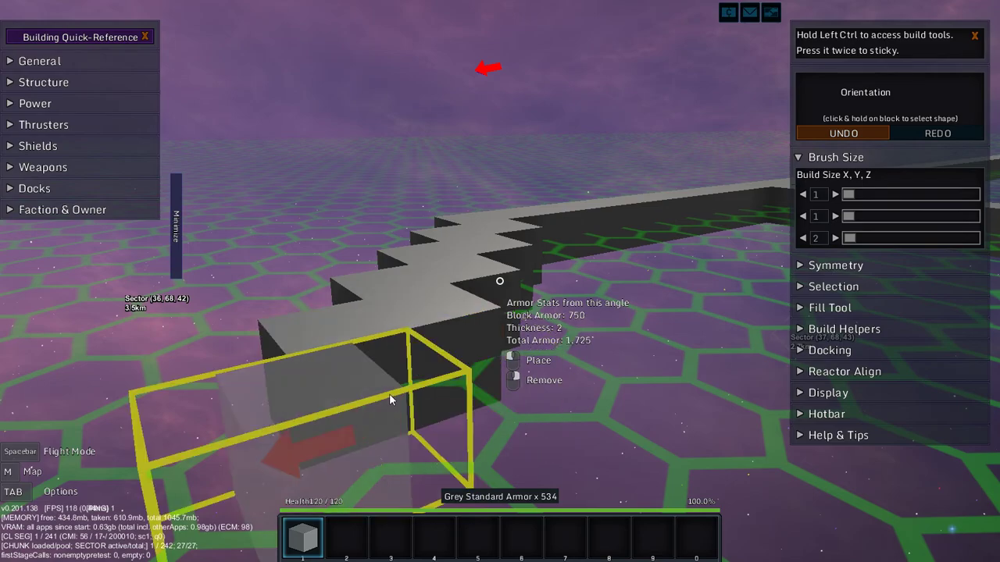
key(s)
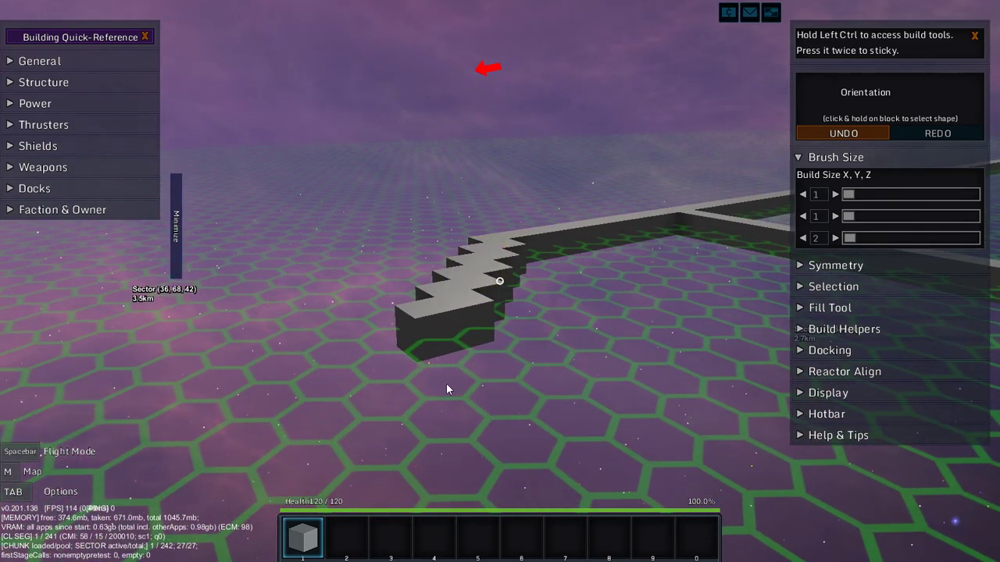
Trim the remaining blocks off the beam end
right_click(422, 347)
right_click(426, 370)
right_click(422, 382)
right_click(413, 414)
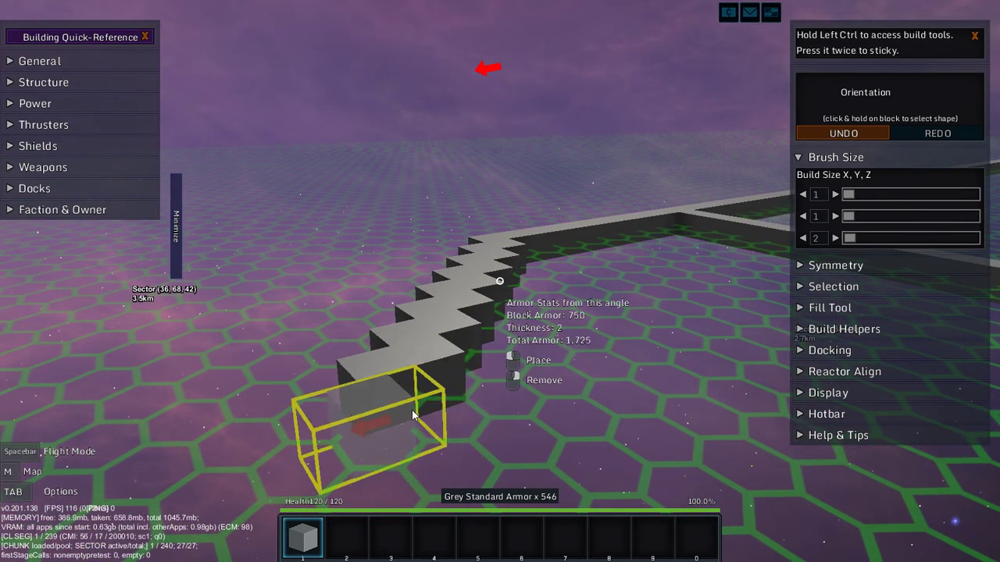
right_click(412, 414)
right_click(367, 465)
Undo the stepped row of armor blocks and lengthen the brush to 5 blocks
key(s)
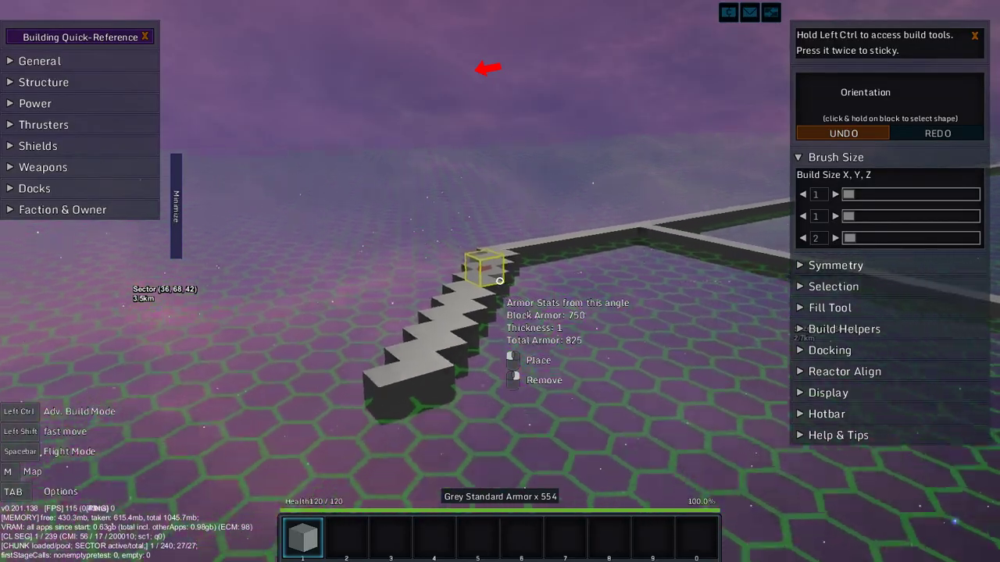
key(w)
key(s)
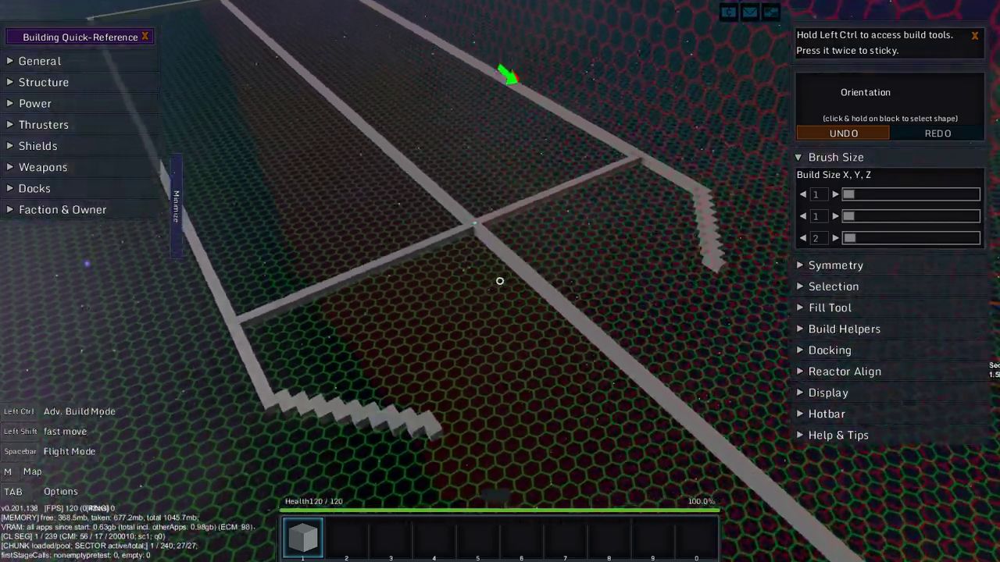
key(w)
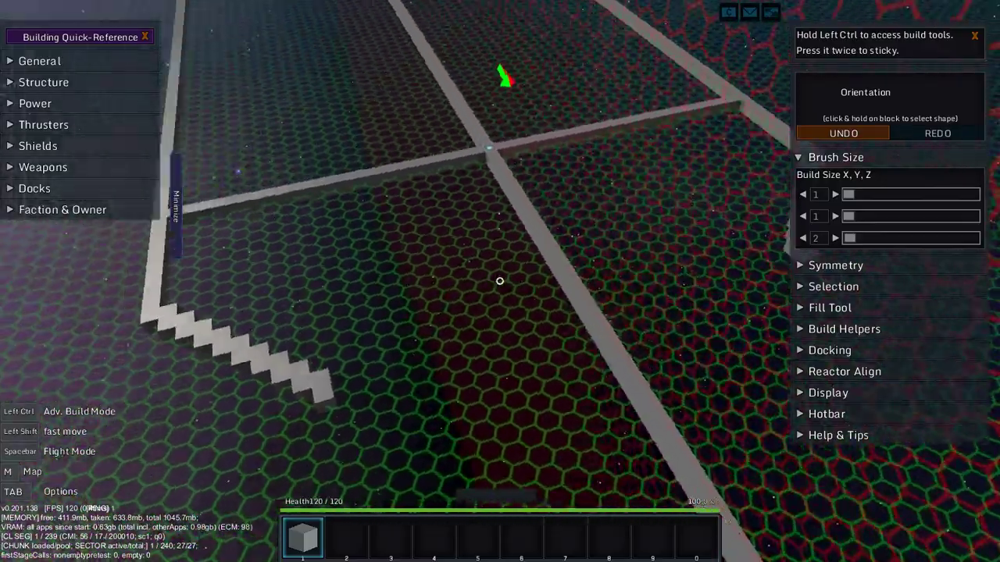
key(w)
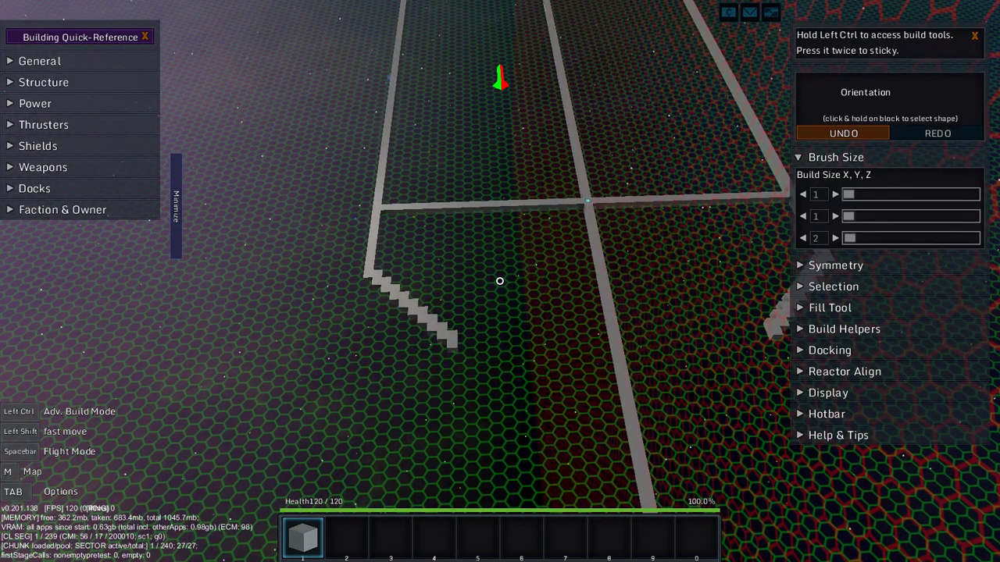
key(w)
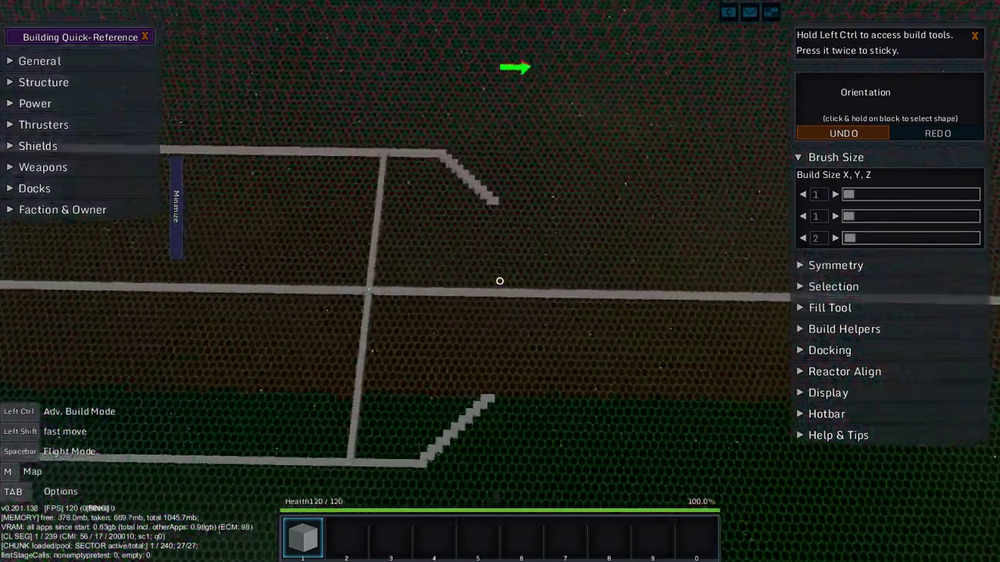
key(w)
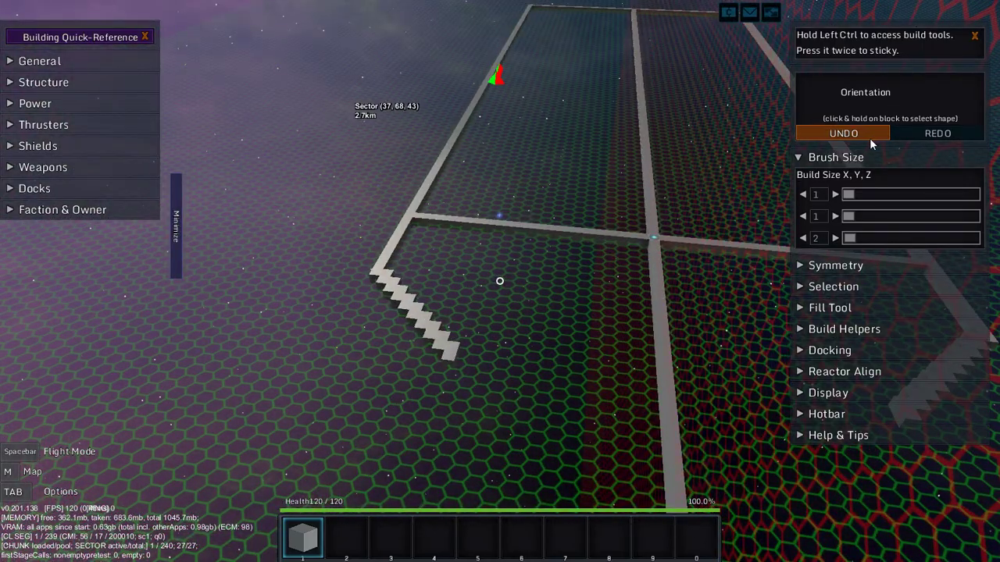
click(870, 137)
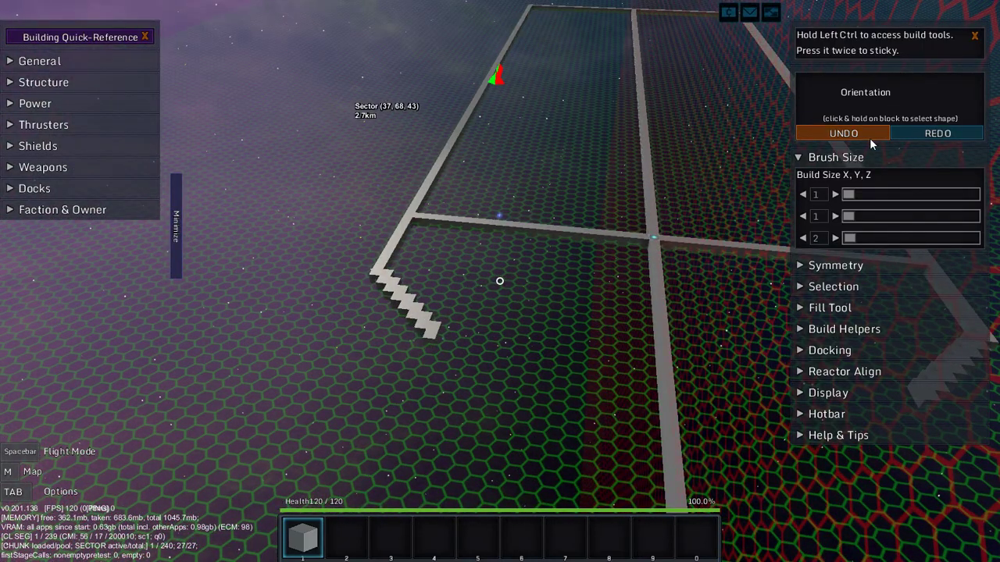
click(870, 137)
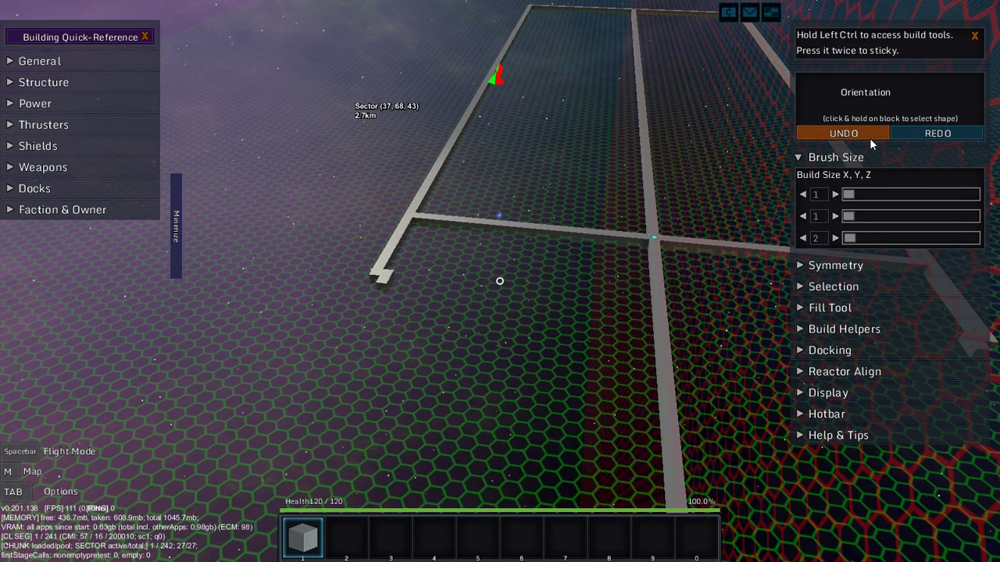
click(835, 237)
click(835, 237)
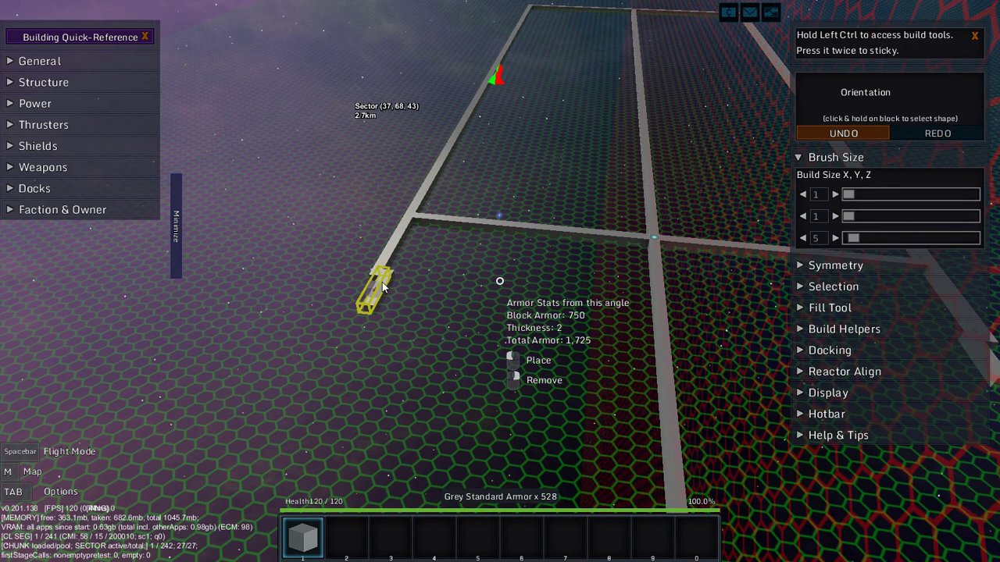
click(377, 311)
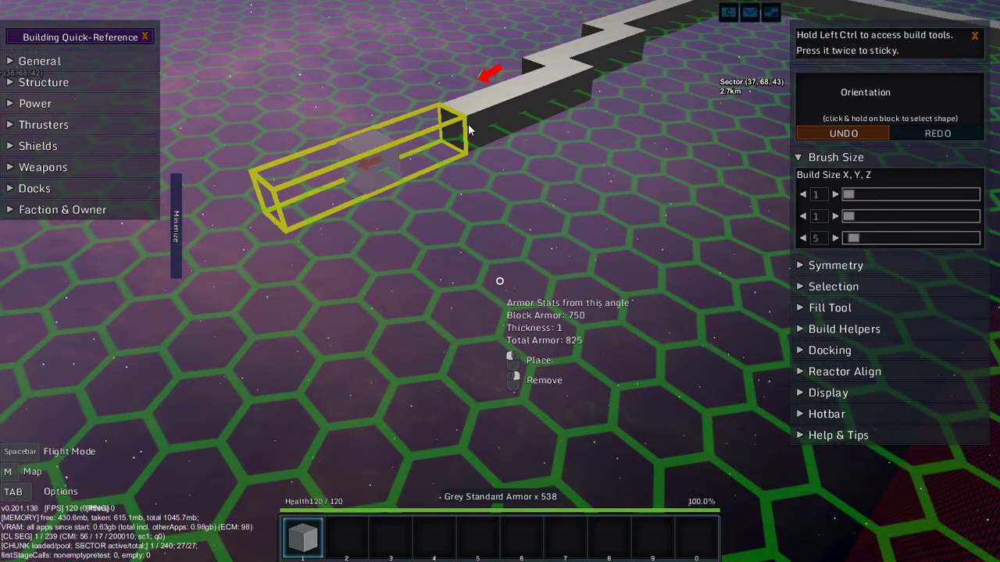
Extend the zigzag with two 5-block armor runs, then six 2-block steps
click(468, 130)
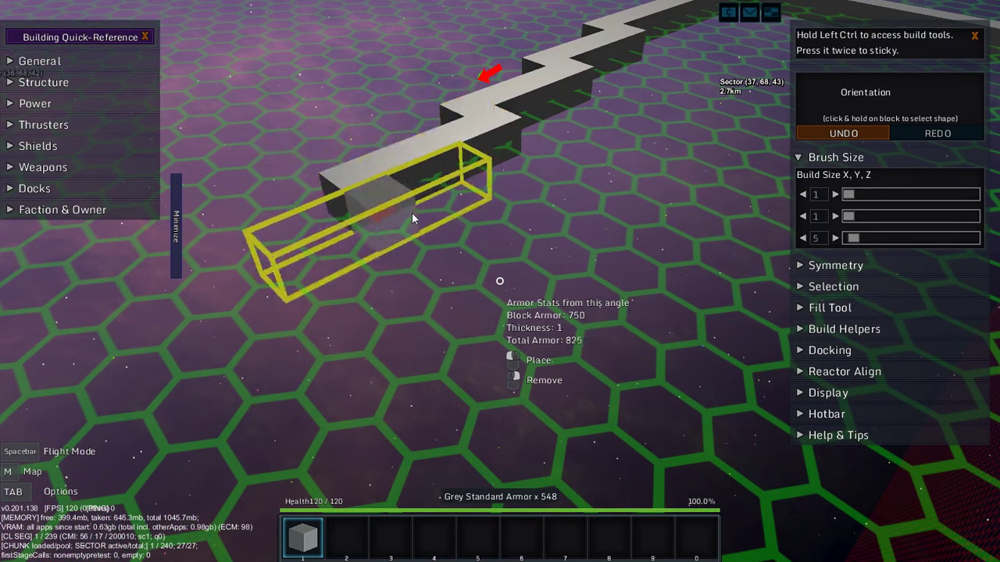
click(360, 213)
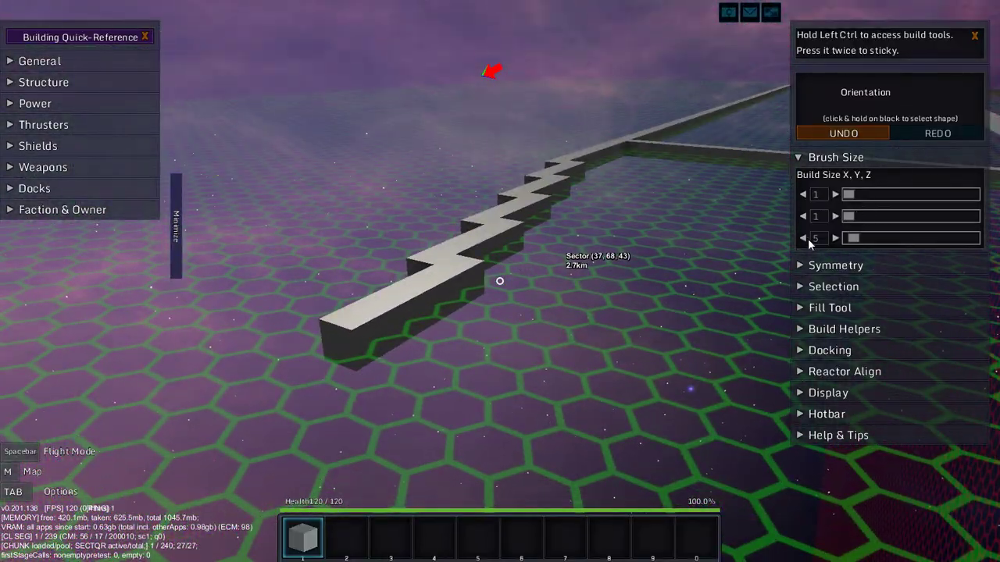
click(803, 240)
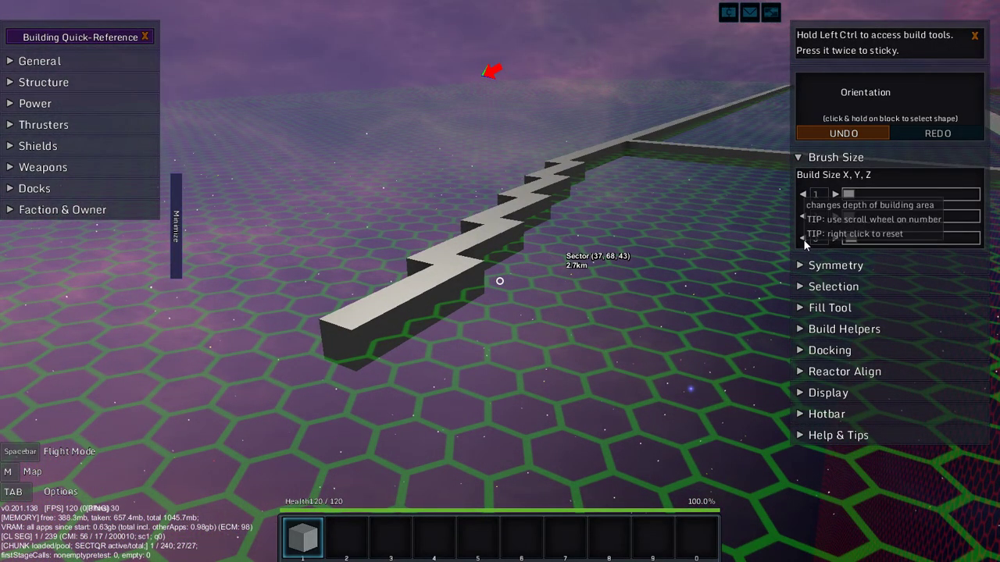
click(360, 349)
click(367, 375)
click(375, 406)
click(383, 437)
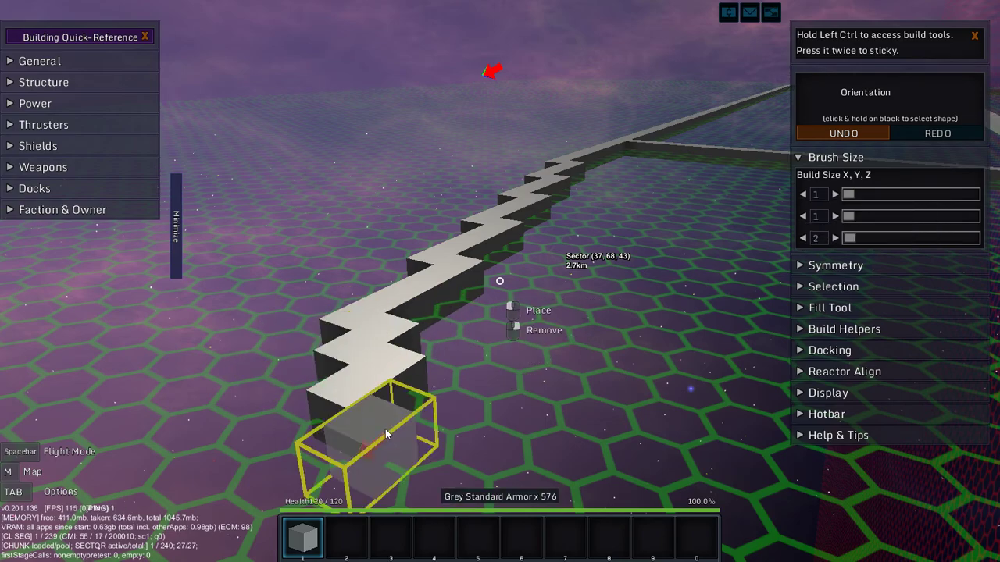
click(386, 460)
click(386, 466)
key(s)
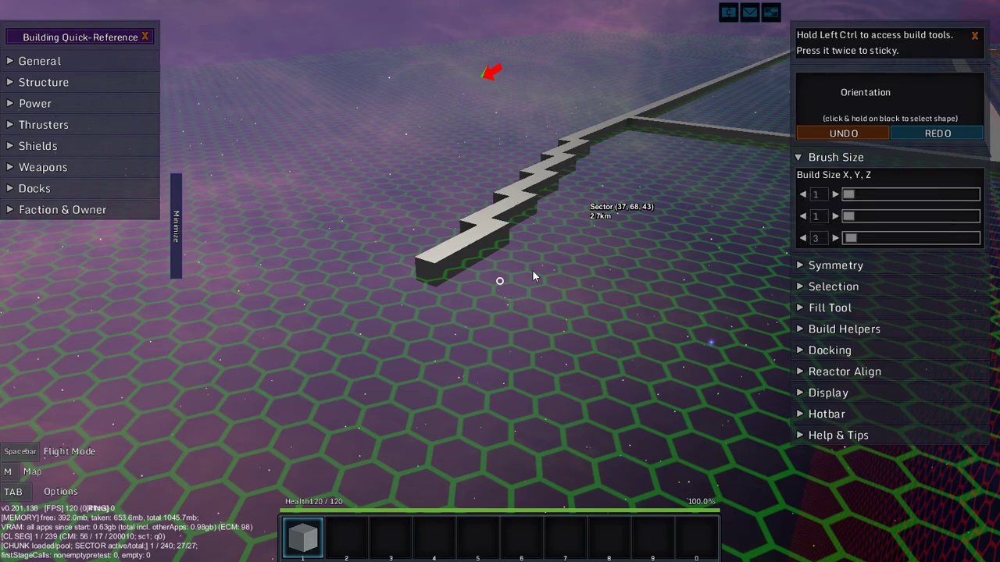
Add eleven 2-block armor steps at the zigzag's end, running toward the viewer
click(461, 275)
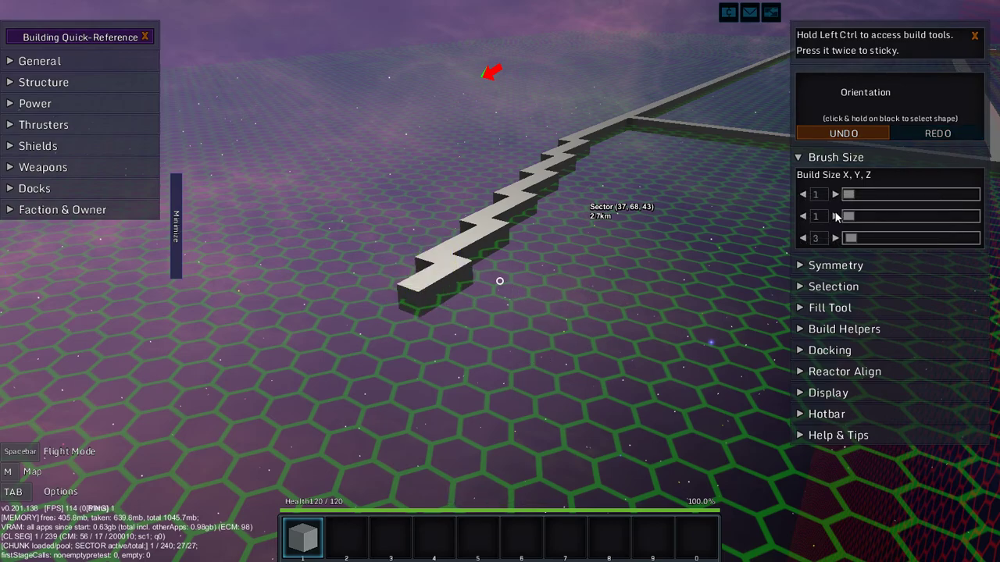
click(431, 303)
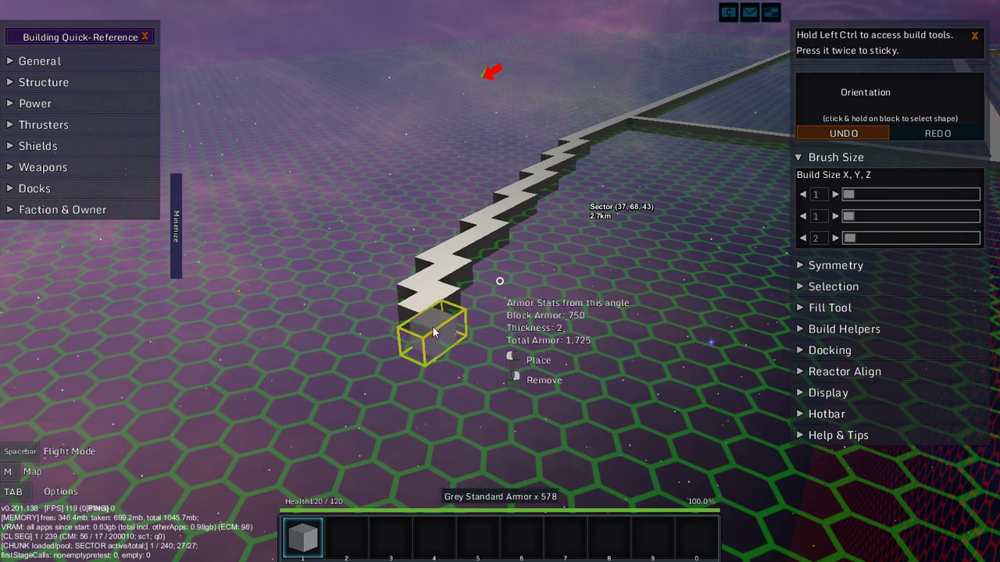
click(432, 325)
click(441, 347)
click(447, 377)
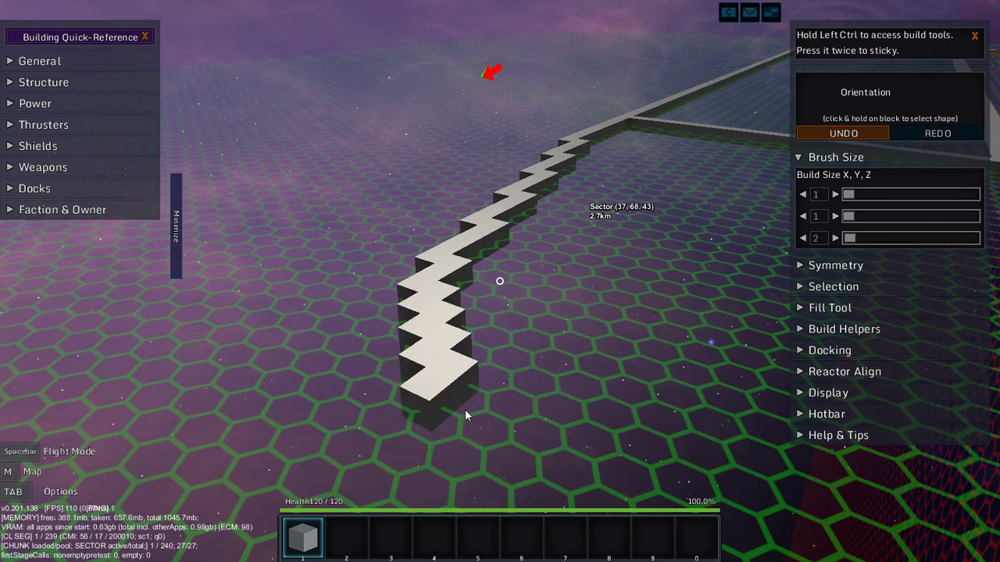
click(447, 414)
click(454, 446)
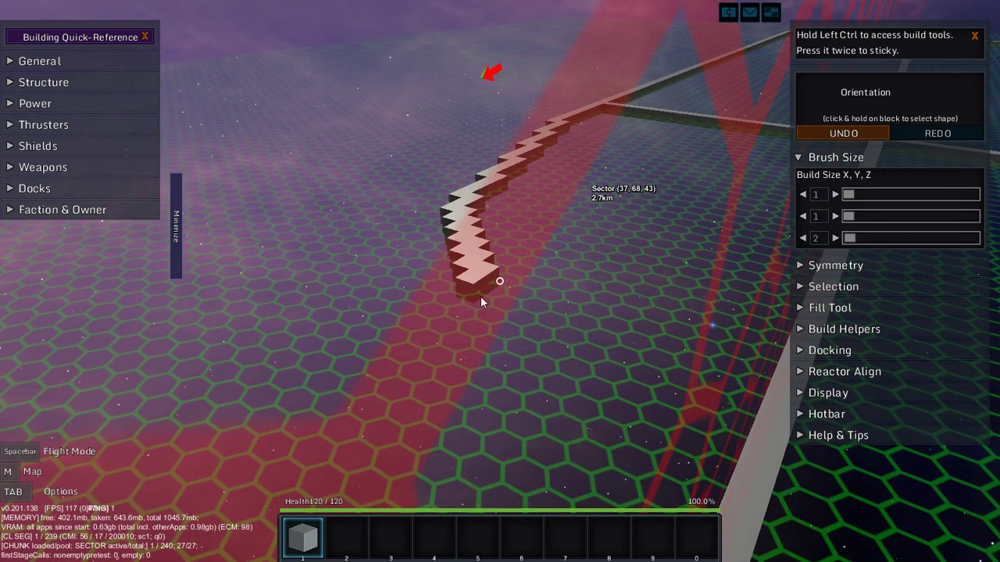
click(489, 304)
click(508, 353)
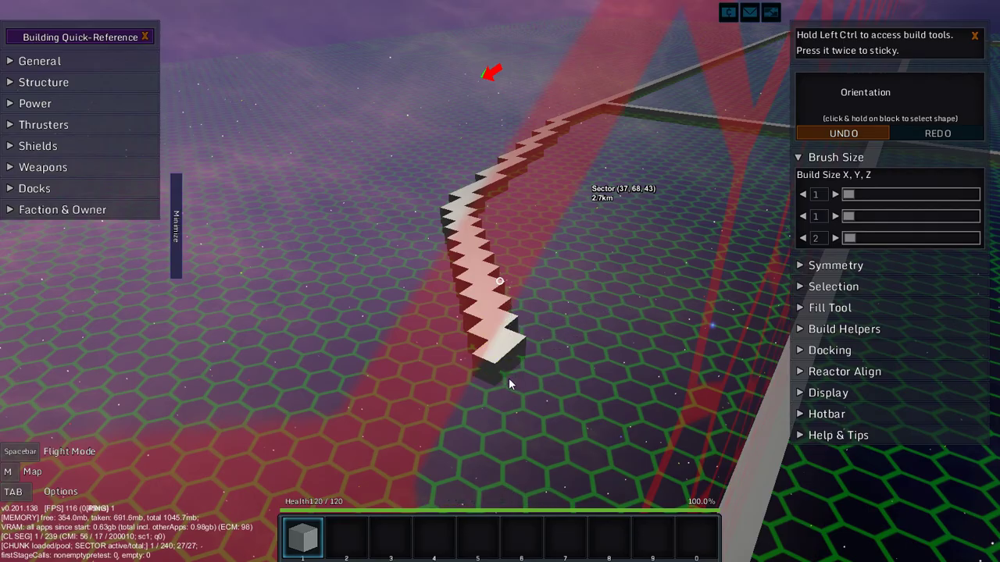
click(504, 372)
click(504, 403)
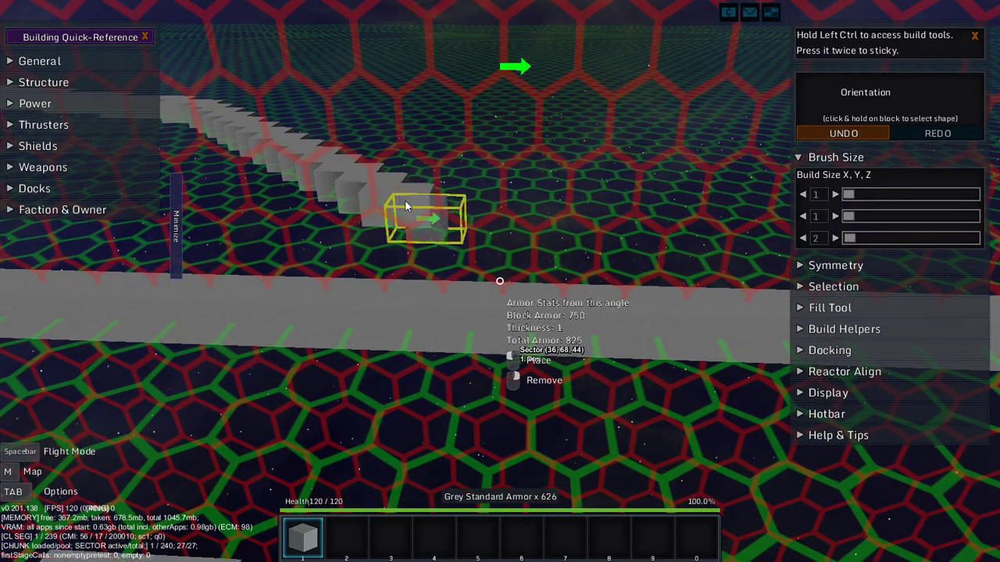
Place the last armor steps where the two diagonal edges meet, removing one block
click(430, 212)
click(500, 254)
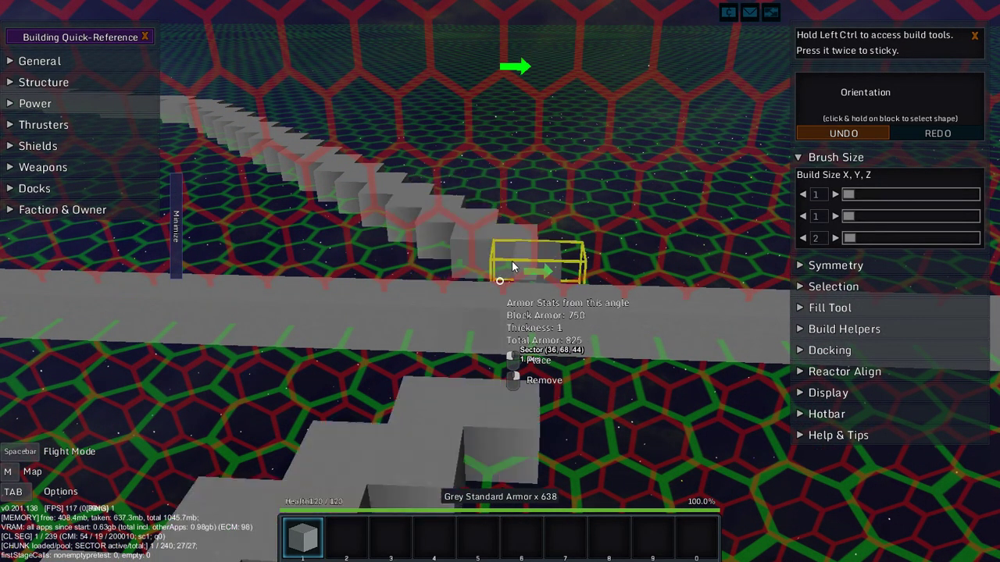
right_click(580, 275)
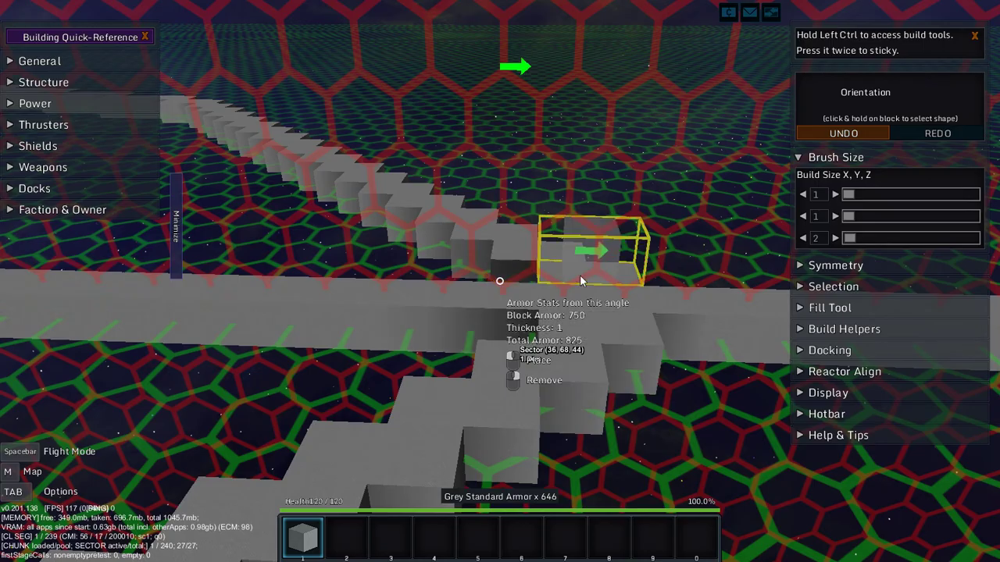
Fly around the hull to view the pointed outline from above
key(w)
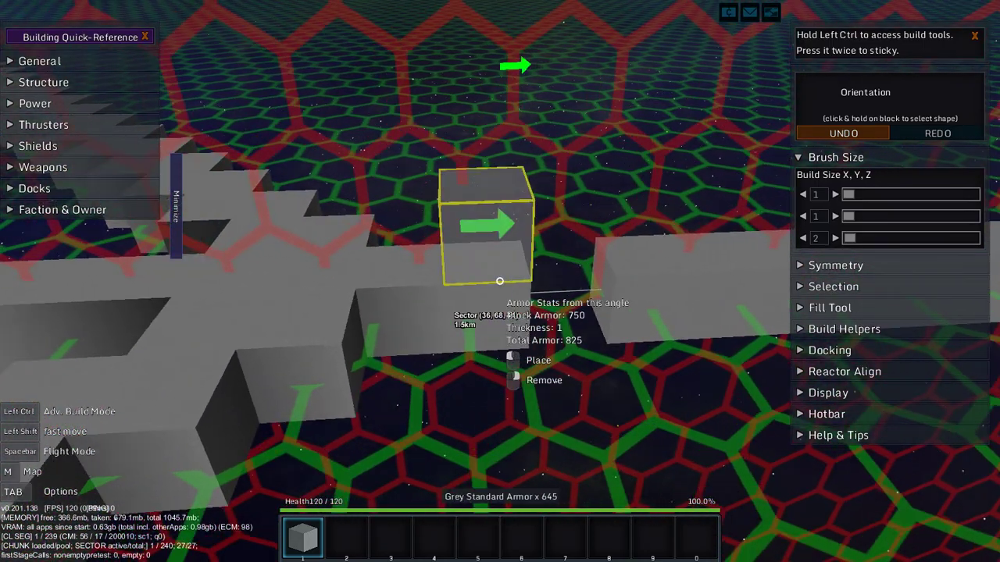
drag(500, 281, 500, 281)
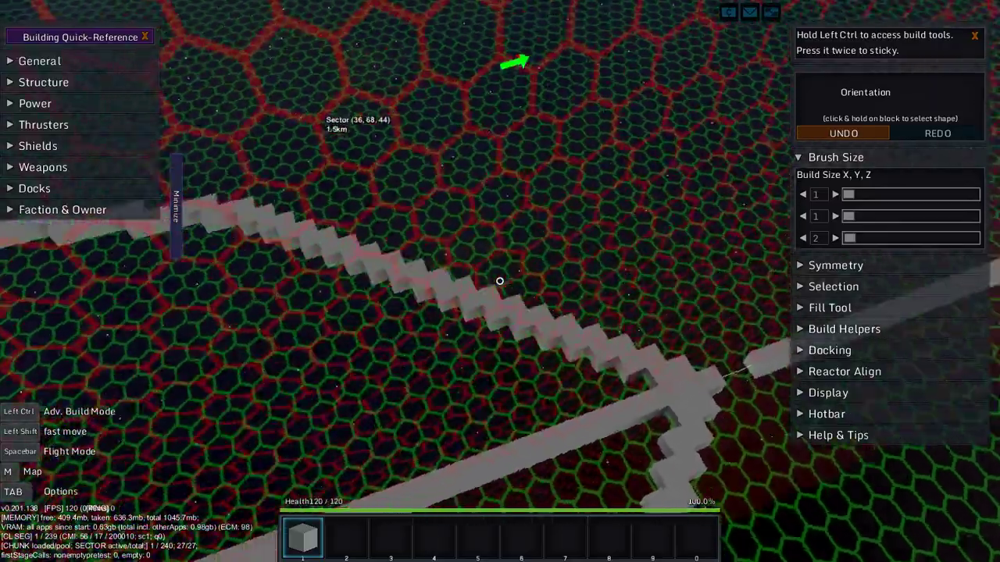
key(w)
key(s)
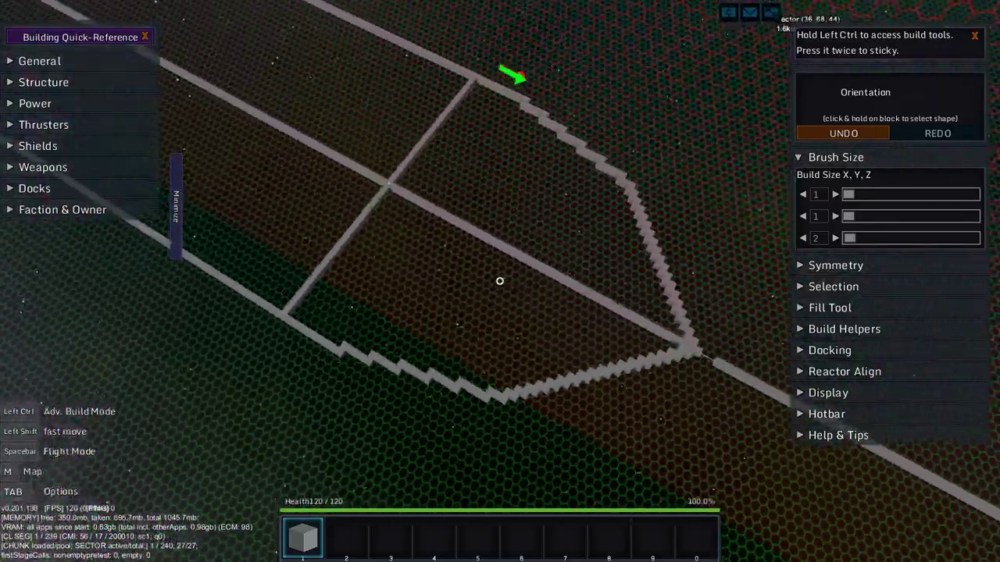
key(w)
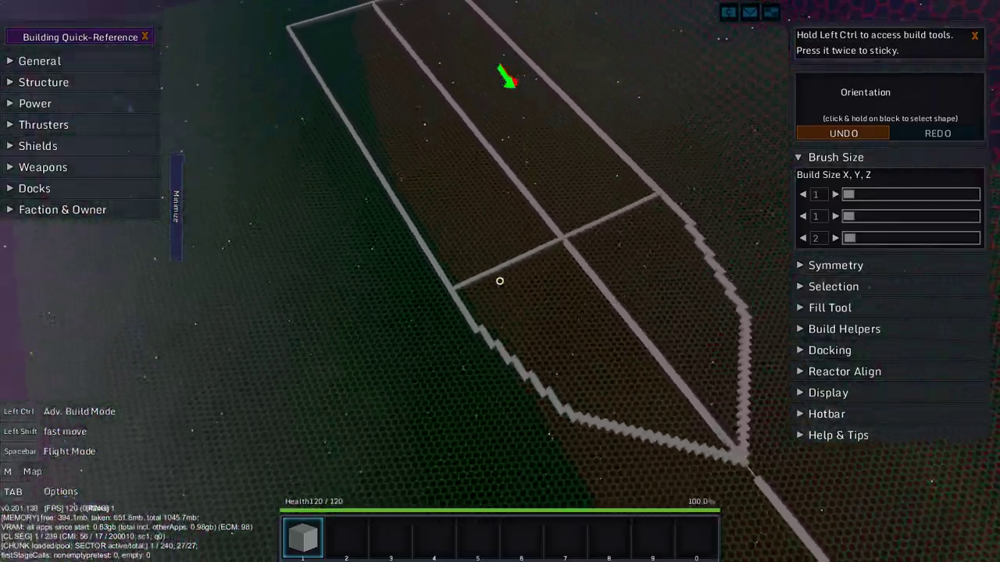
key(w)
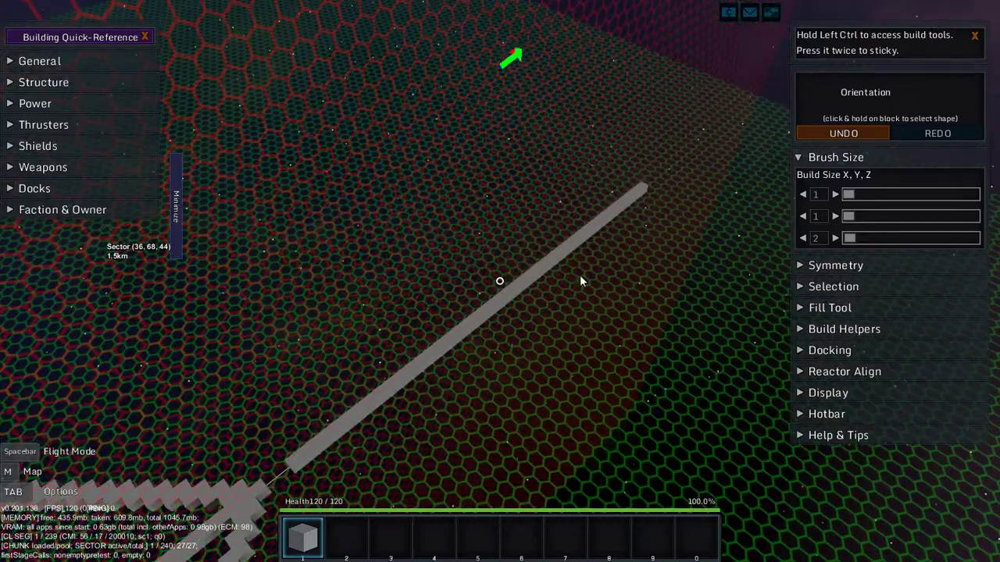
Hide Brush Size, show Display options, and cut a gap into the long central beam
click(852, 158)
click(850, 307)
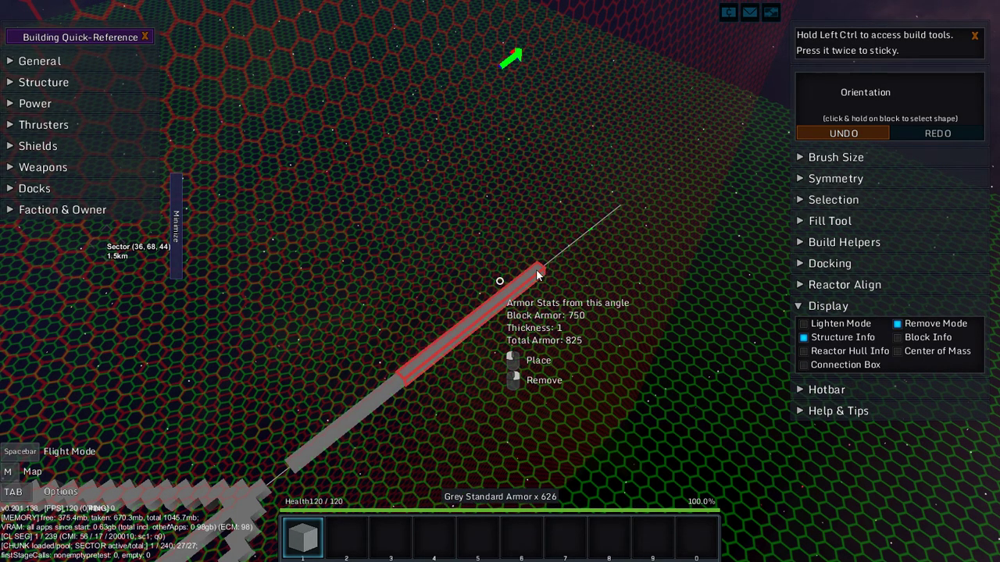
key(w)
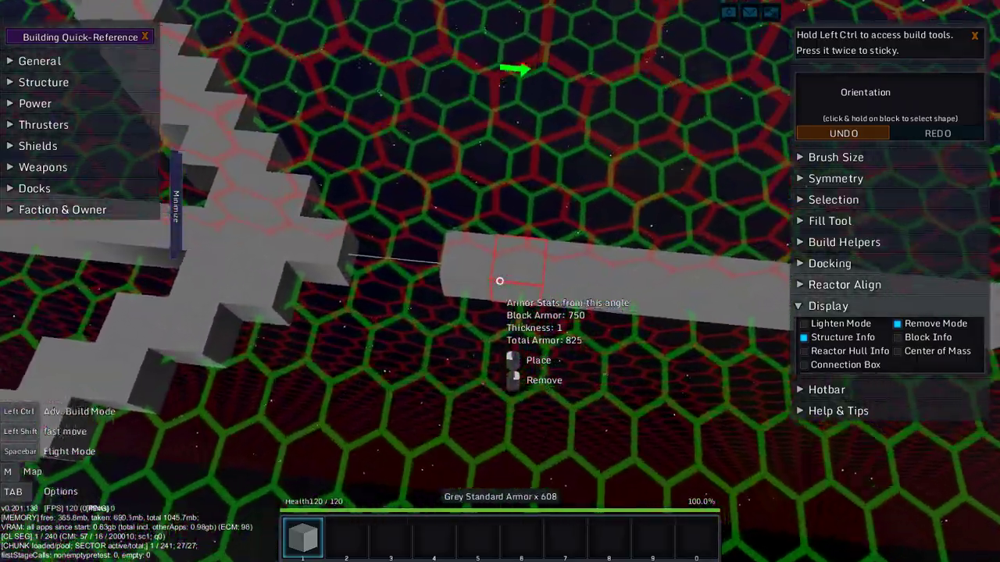
click(500, 281)
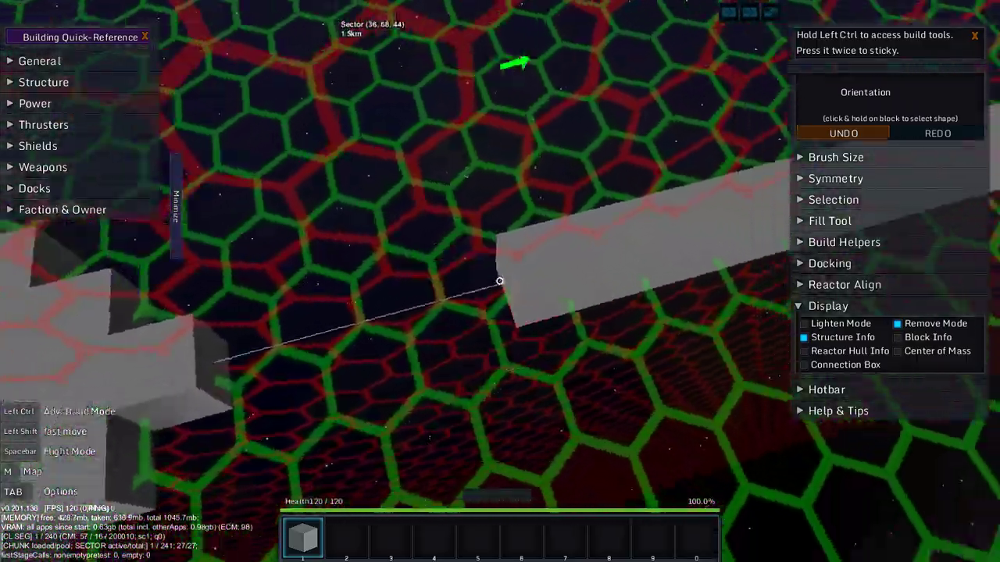
click(500, 281)
drag(500, 281, 500, 281)
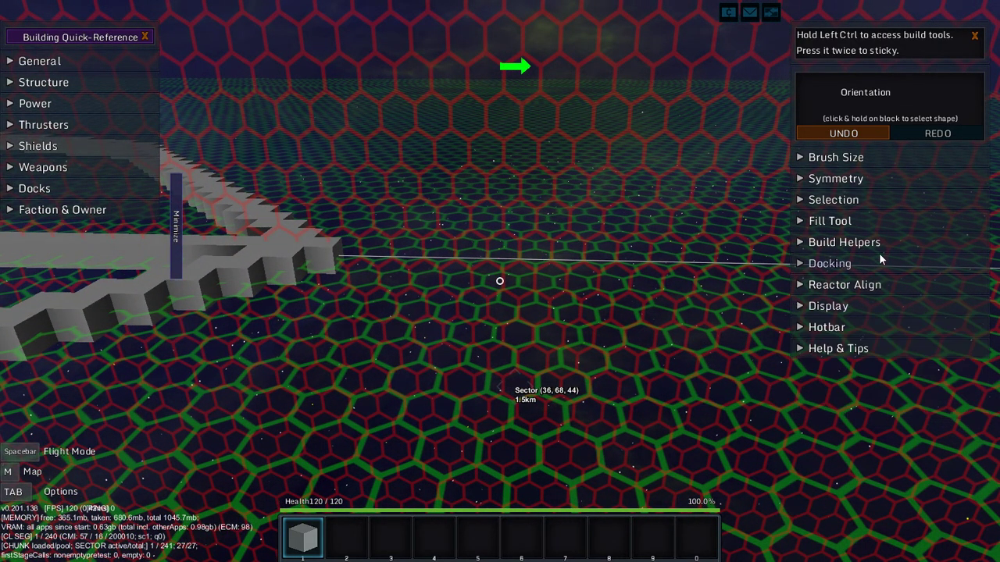
Show the Brush Size settings at 1 block per dimension and inspect the hull outline
click(854, 159)
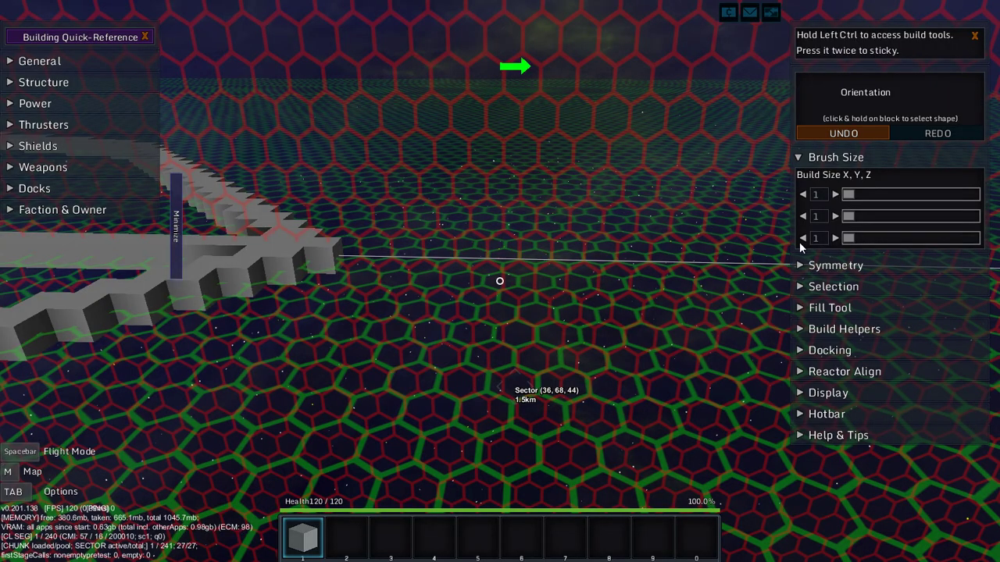
key(w)
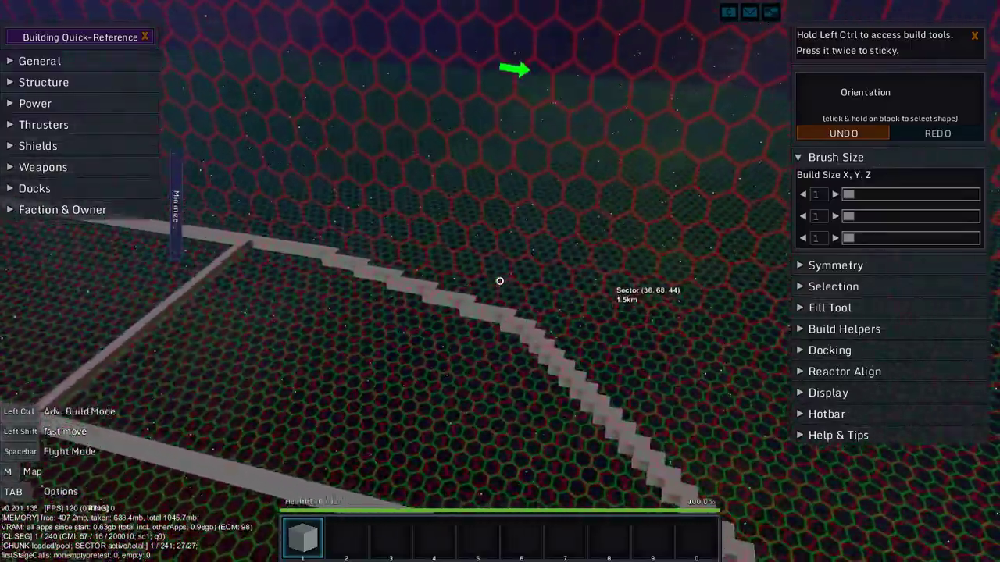
key(s)
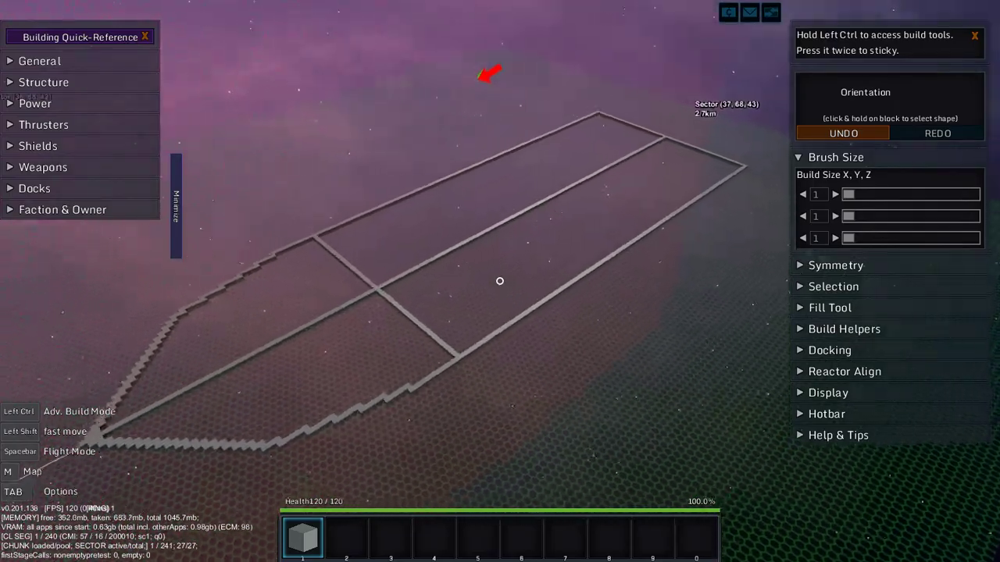
key(w)
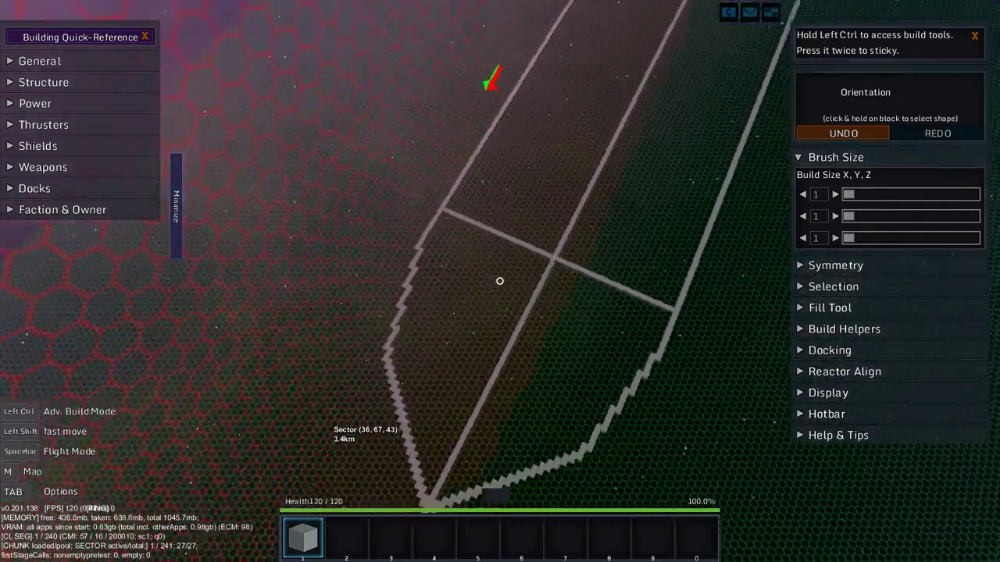